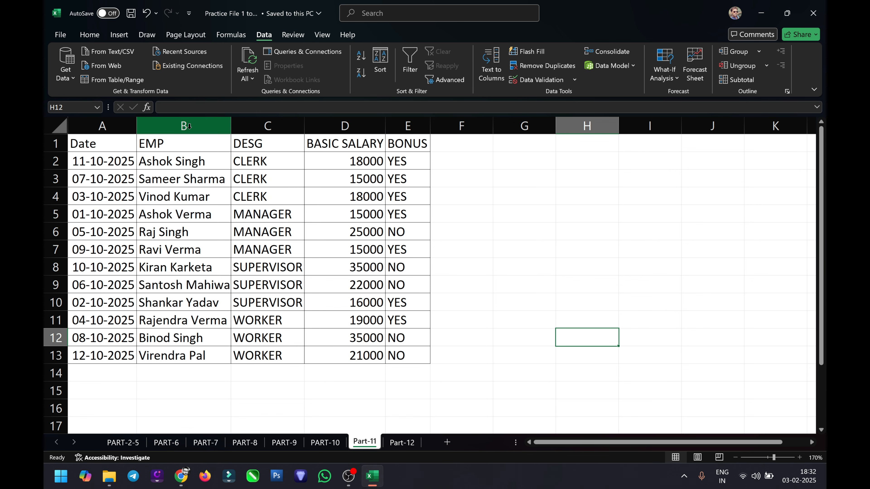
# - Sort the whole table by the EMP column from A to Z, expanding the selection to the adjacent data
pyautogui.click(189, 126)
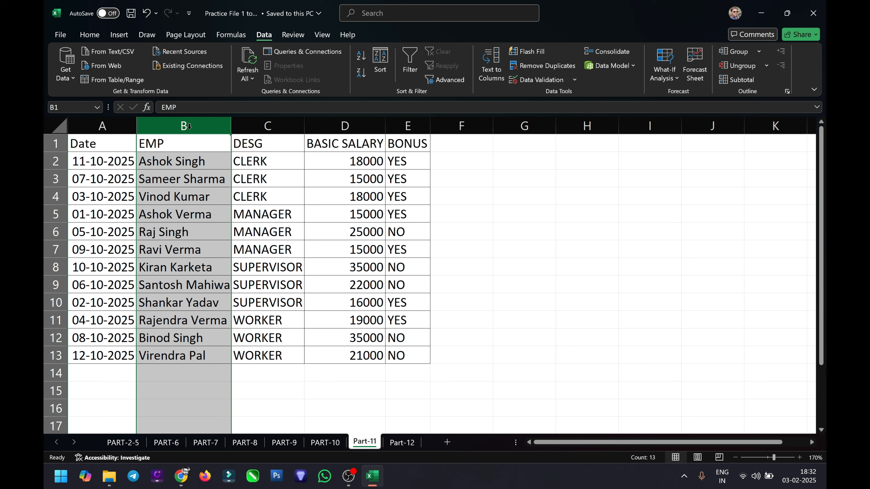
pyautogui.click(361, 62)
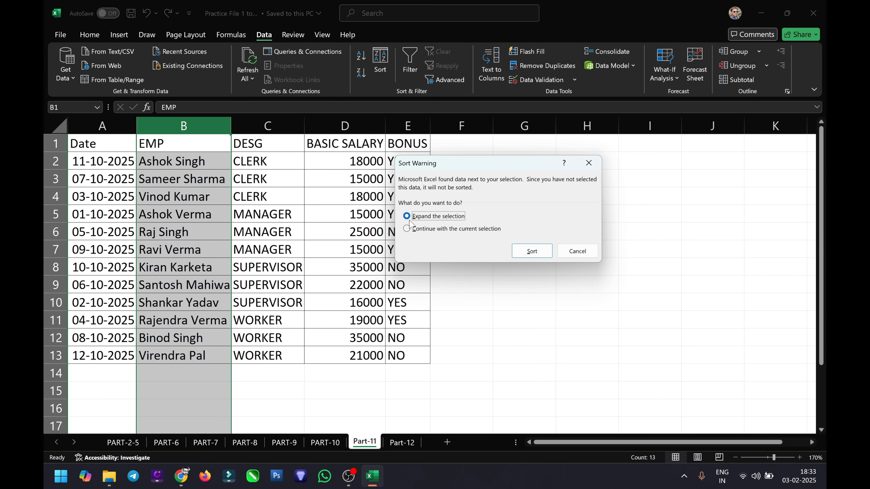
pyautogui.click(529, 252)
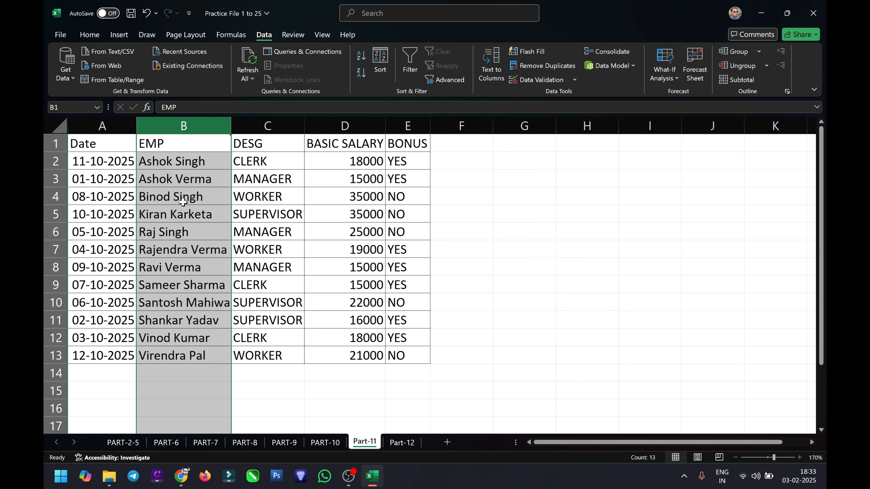
# - Sort the table by the EMP column from Z to A, keeping each row's data together
pyautogui.click(360, 73)
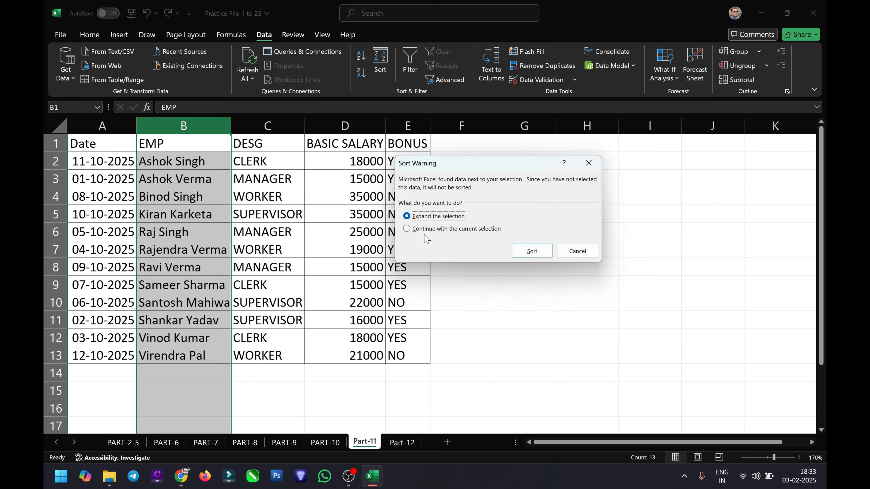
pyautogui.click(524, 254)
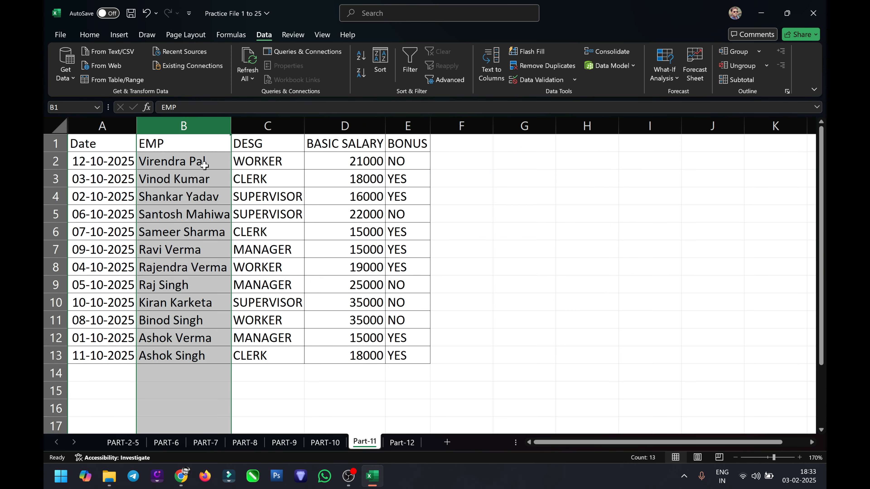
pyautogui.click(460, 232)
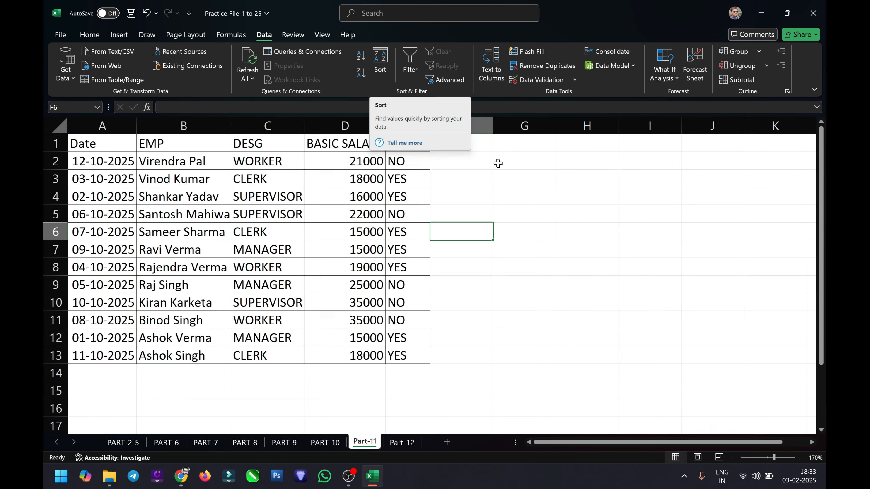
# - Set up a custom sort of the table by BASIC SALARY in Largest to Smallest order
pyautogui.click(379, 62)
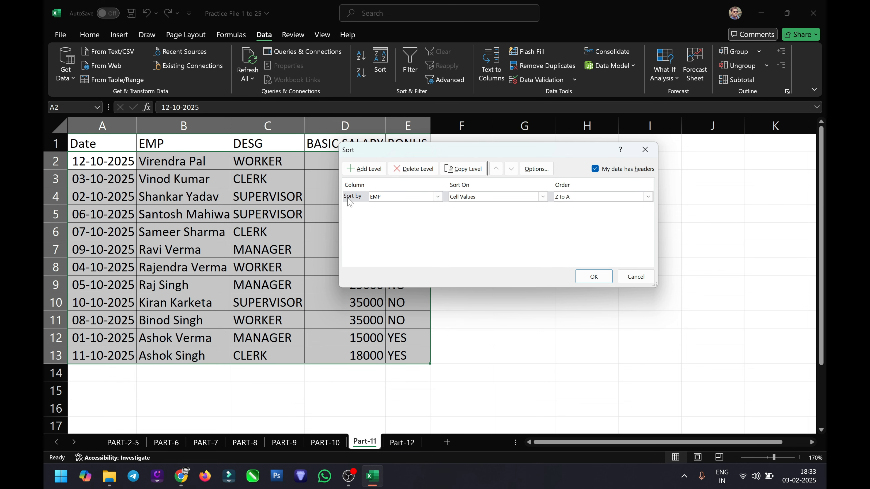
pyautogui.click(376, 198)
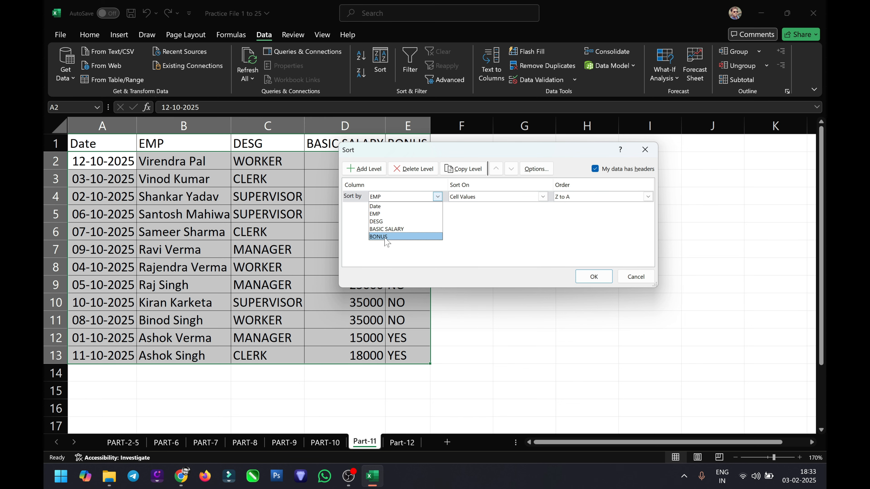
pyautogui.click(384, 229)
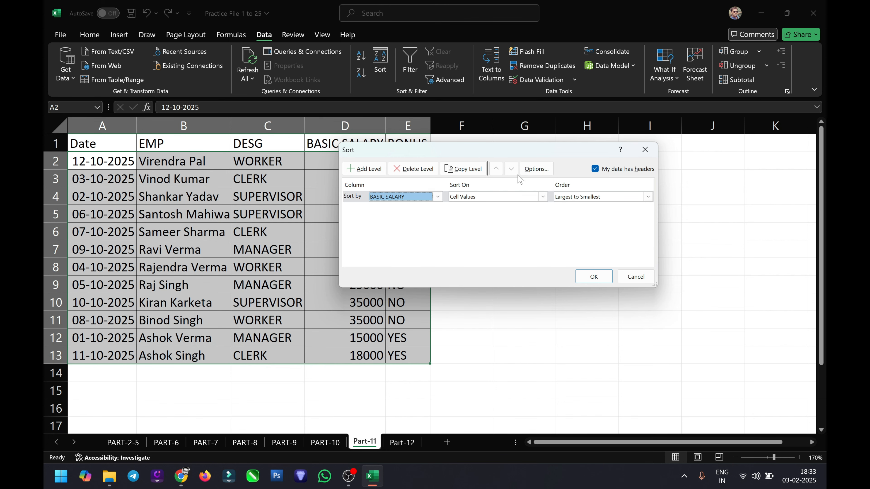
pyautogui.moveTo(493, 158); pyautogui.dragTo(584, 199)
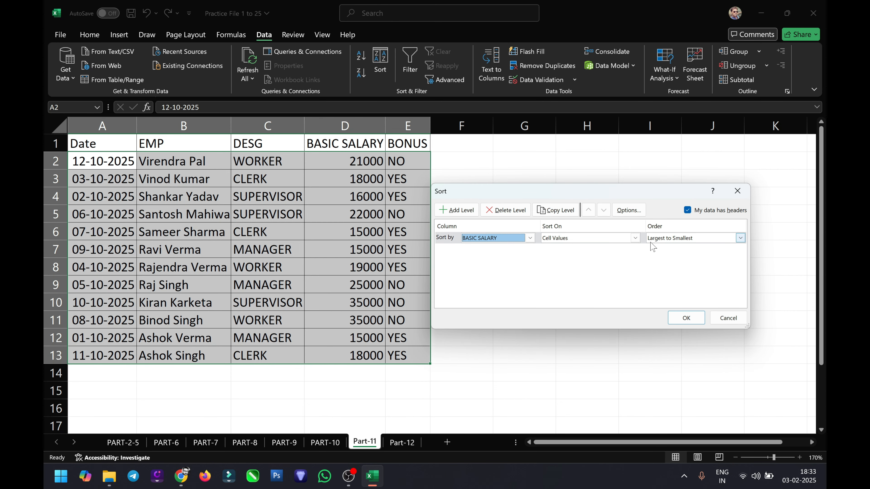
pyautogui.click(666, 238)
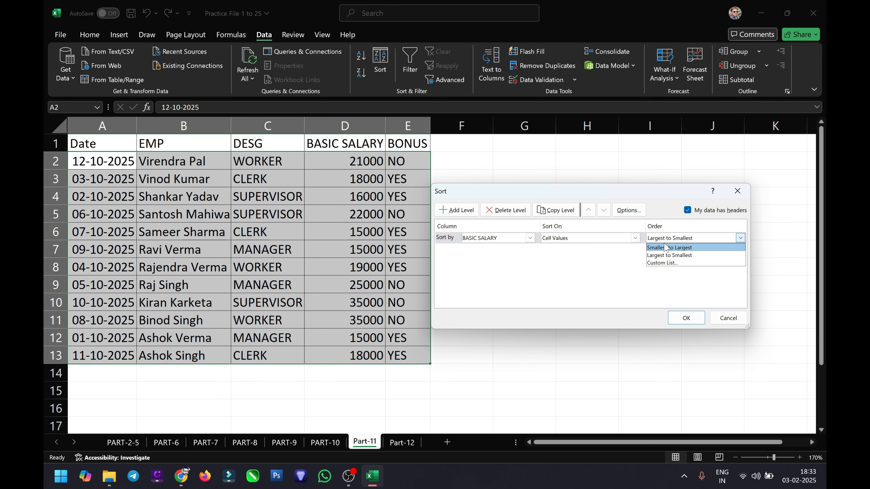
pyautogui.click(668, 254)
# - Switch the custom sort column to DESG and check which sort orders it offers
pyautogui.click(477, 237)
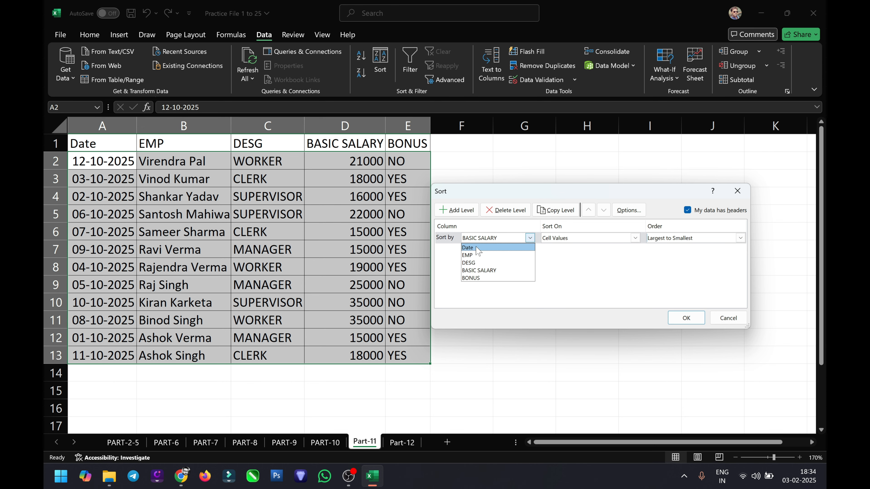
pyautogui.click(476, 262)
pyautogui.click(667, 242)
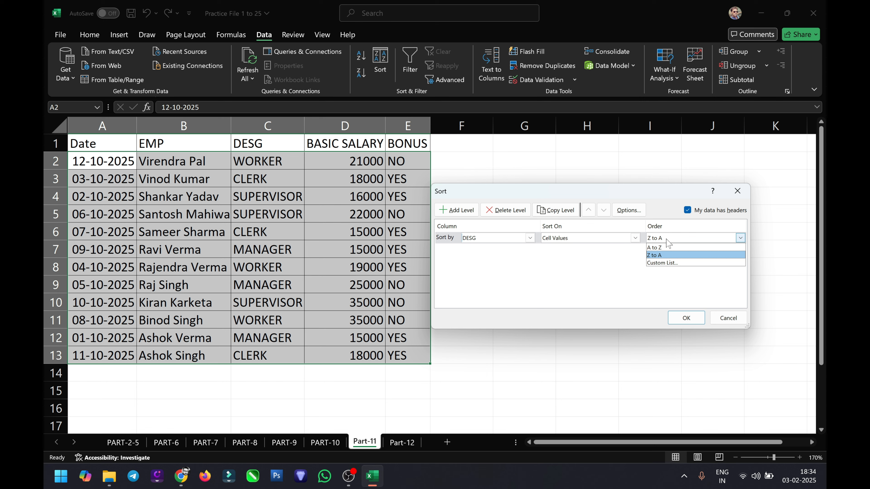
pyautogui.click(666, 242)
# - Set the sort column to BASIC SALARY, ordered Largest to Smallest, and apply the sort
pyautogui.click(530, 238)
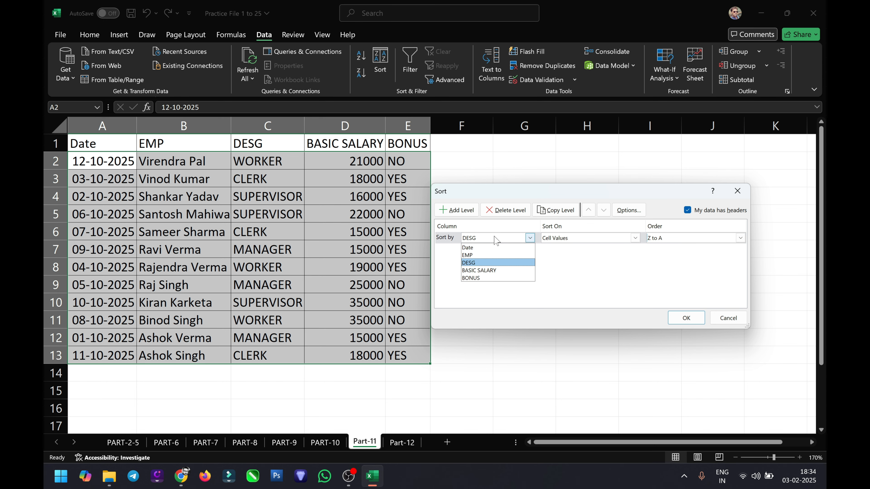
pyautogui.click(481, 270)
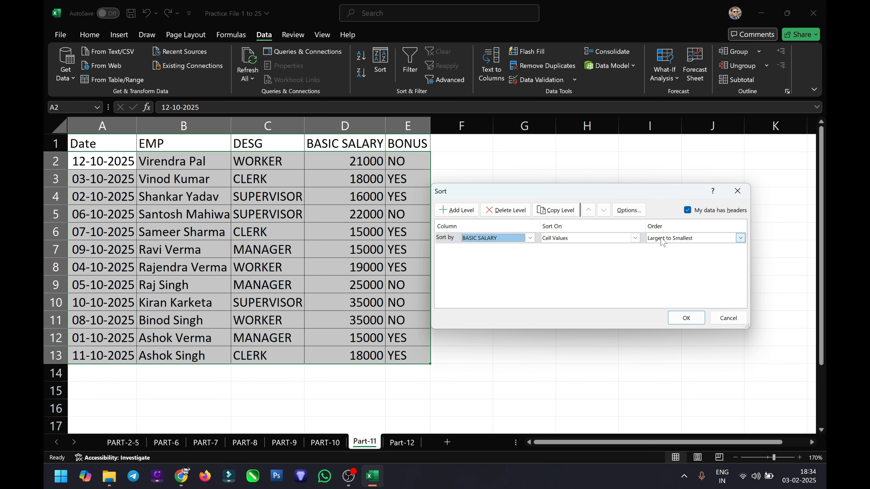
pyautogui.click(677, 318)
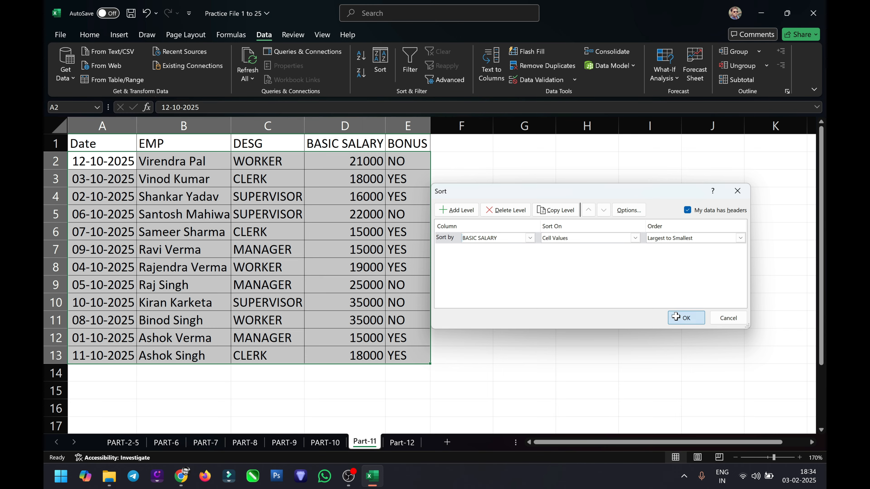
pyautogui.click(461, 231)
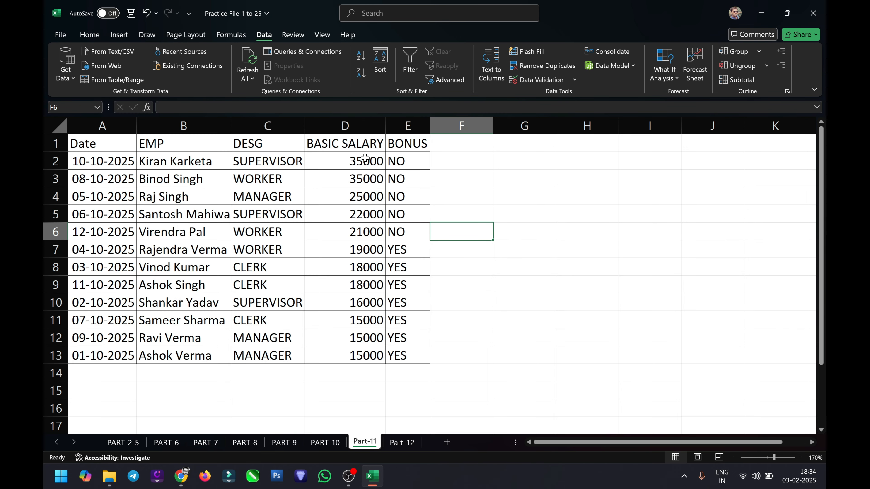
# - Select the whole table and set up a custom sort by DESG in A to Z order
pyautogui.click(416, 358)
pyautogui.hotkey('ctrl', 'a')
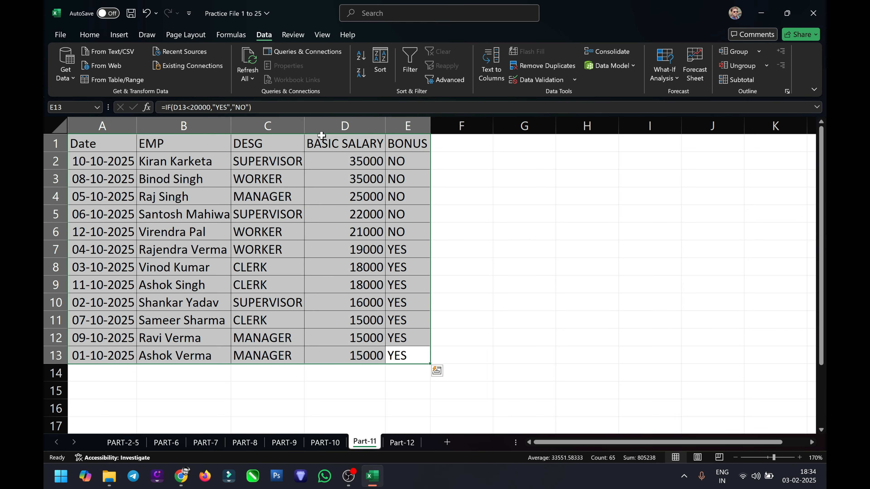
pyautogui.click(380, 72)
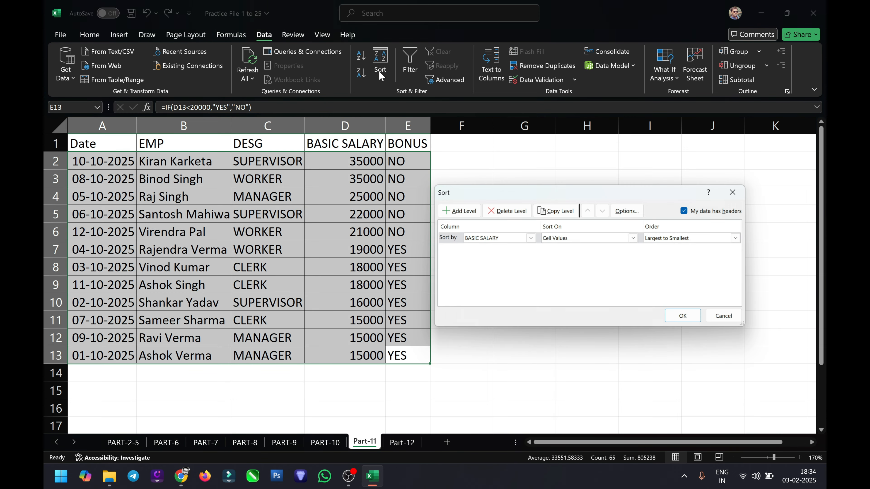
pyautogui.click(482, 238)
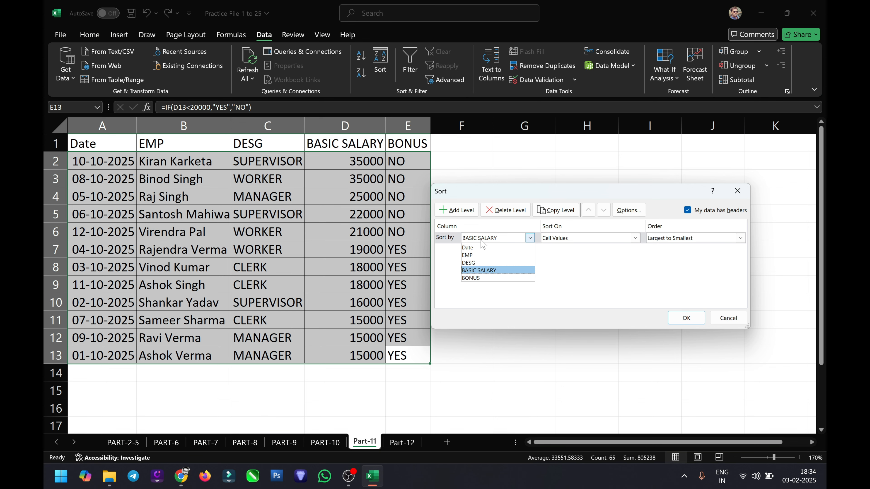
pyautogui.click(475, 262)
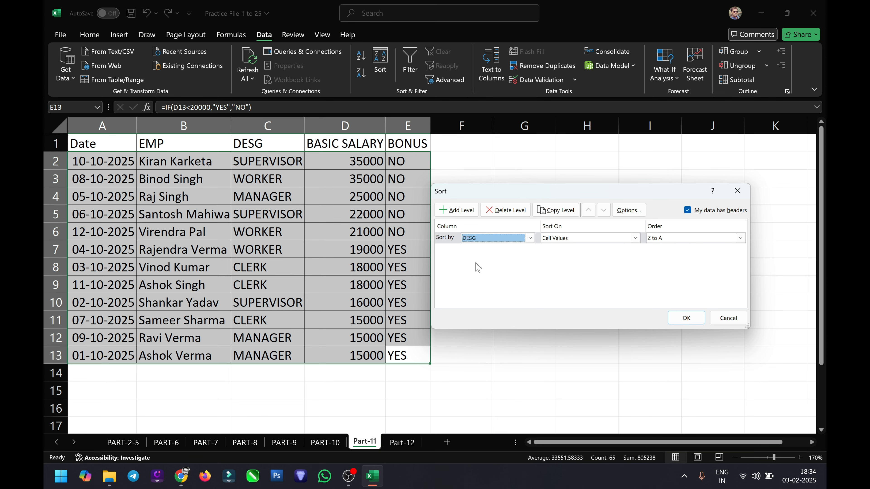
pyautogui.click(659, 240)
pyautogui.click(660, 252)
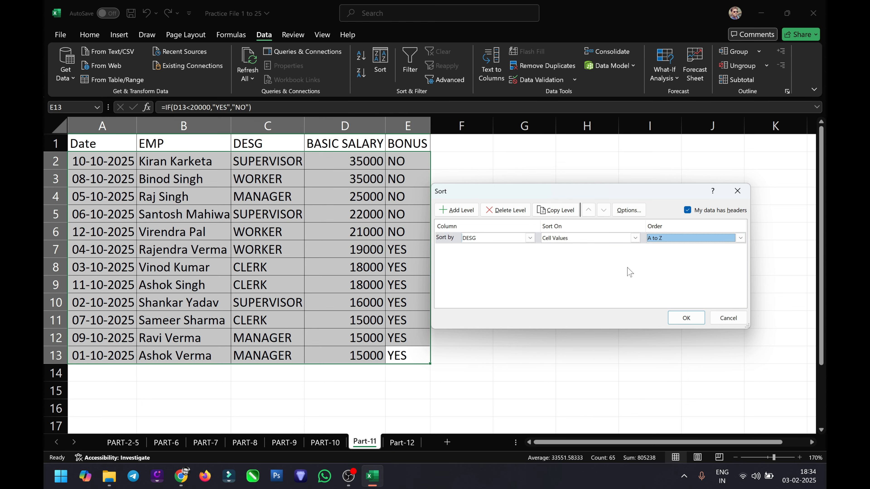
# - Add a second sort level by EMP in Z to A order and apply the two-level sort
pyautogui.click(462, 213)
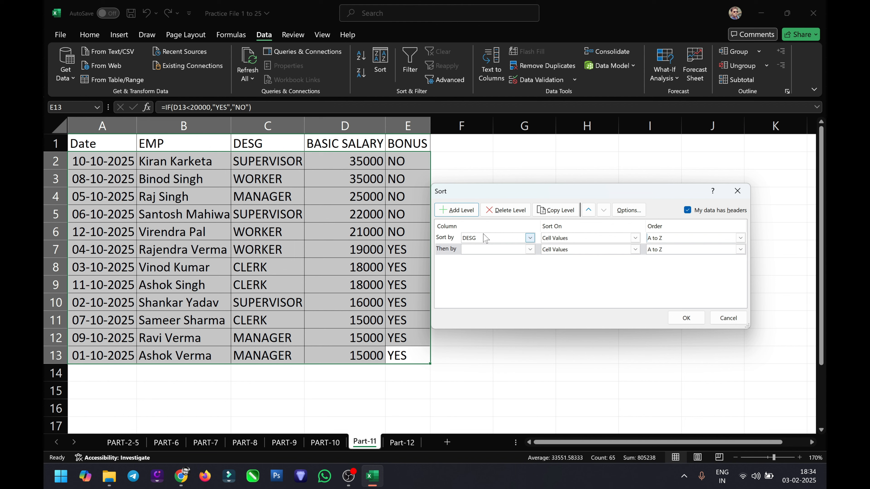
pyautogui.click(476, 250)
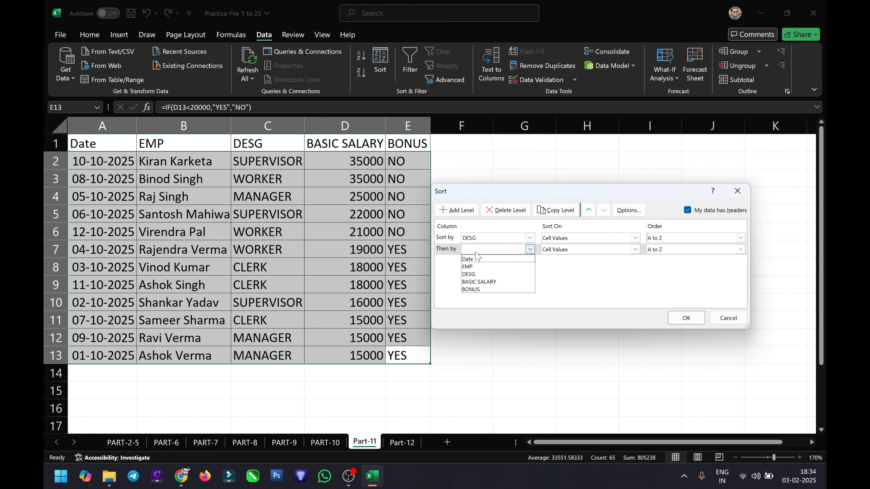
pyautogui.click(482, 267)
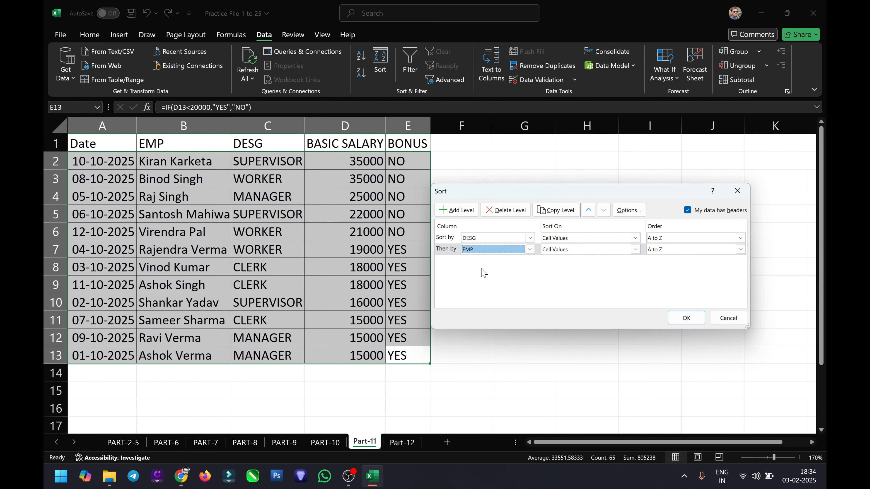
pyautogui.click(677, 251)
pyautogui.click(663, 267)
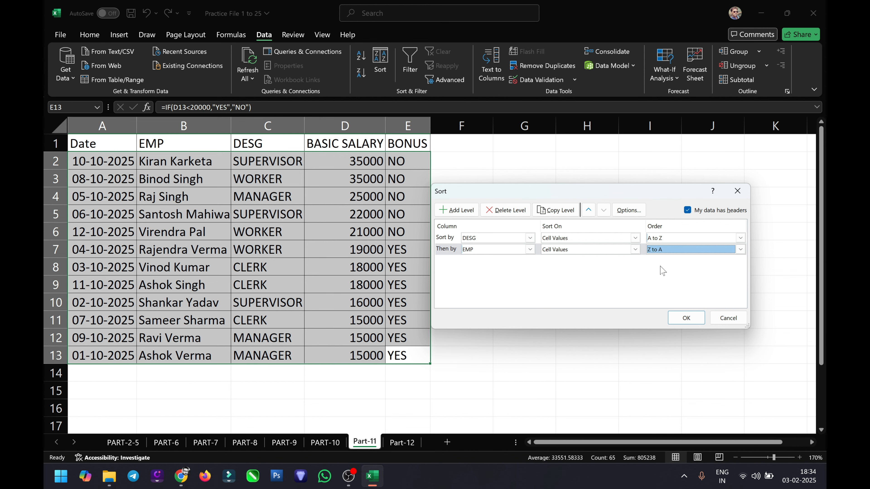
pyautogui.click(678, 317)
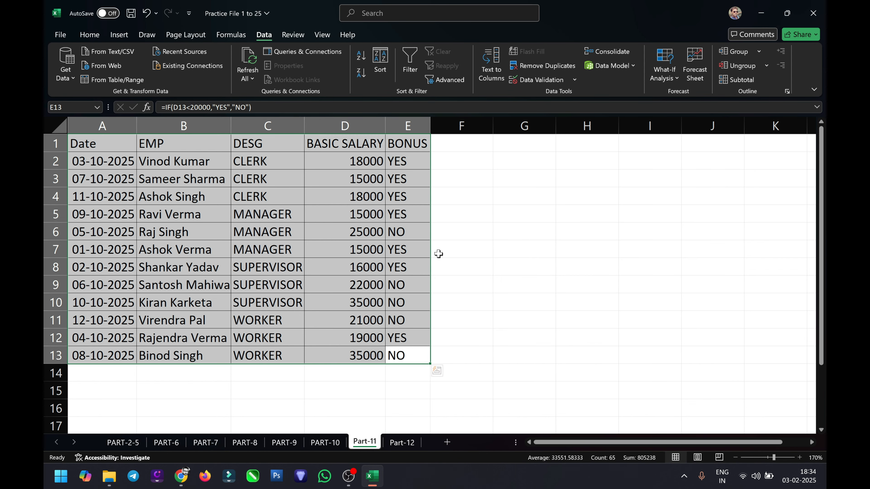
pyautogui.click(270, 165)
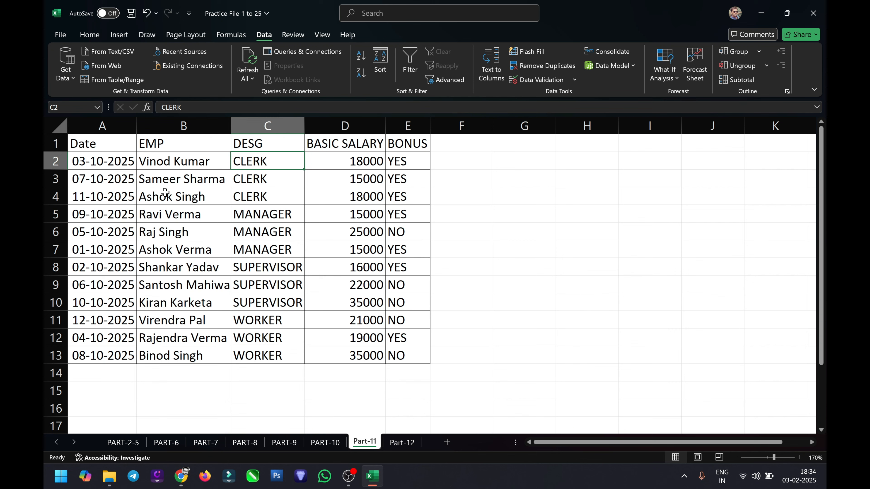
# - Reopen the custom sort for the whole table, add an empty level below DESG and delete it again
pyautogui.moveTo(415, 358); pyautogui.dragTo(91, 144)
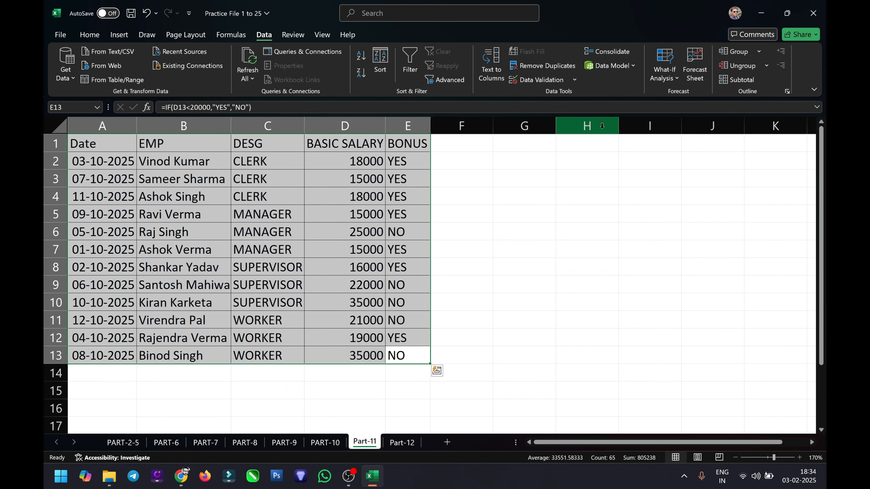
pyautogui.click(376, 72)
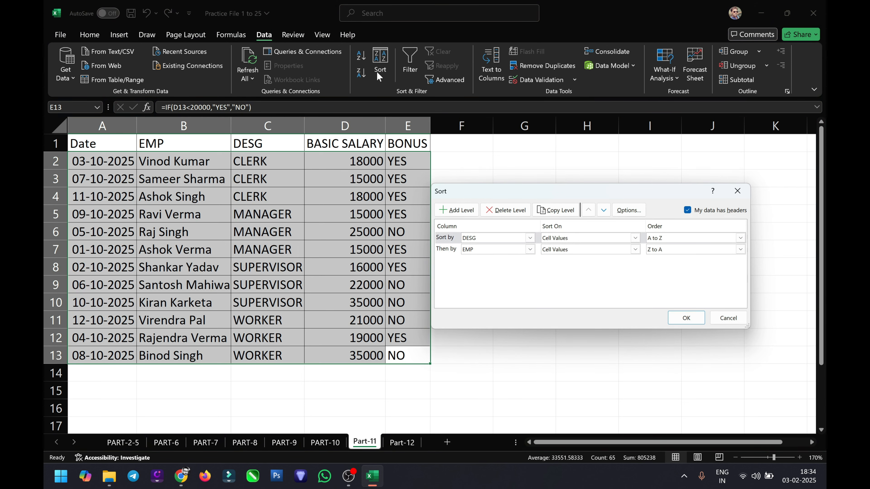
pyautogui.click(448, 214)
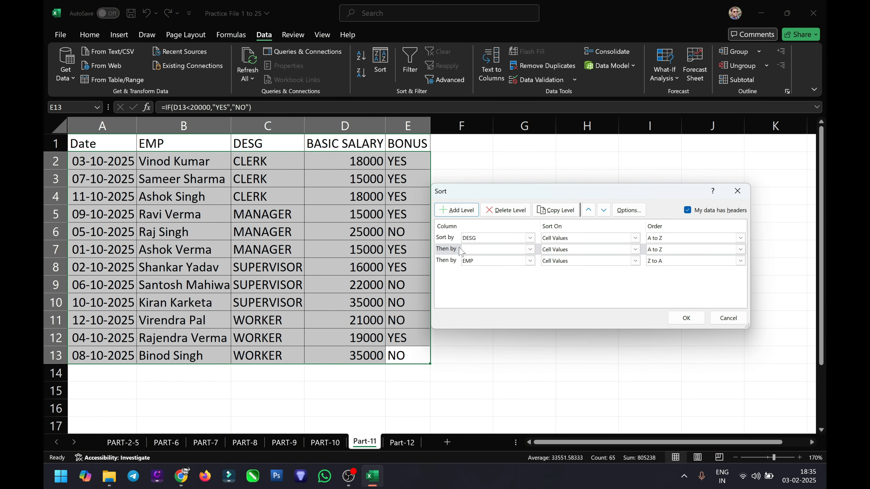
pyautogui.click(507, 213)
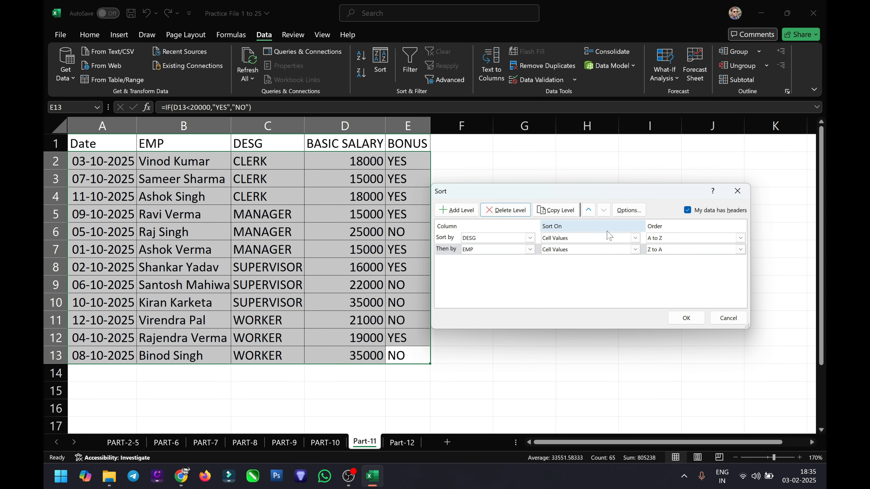
# - Move the EMP sort level up and back down, and duplicate it and delete the copy
pyautogui.click(588, 210)
pyautogui.click(603, 211)
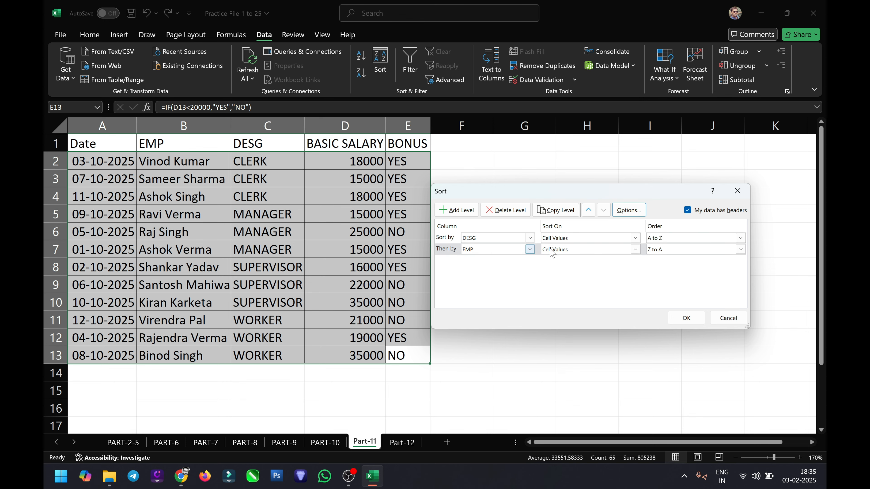
pyautogui.click(561, 214)
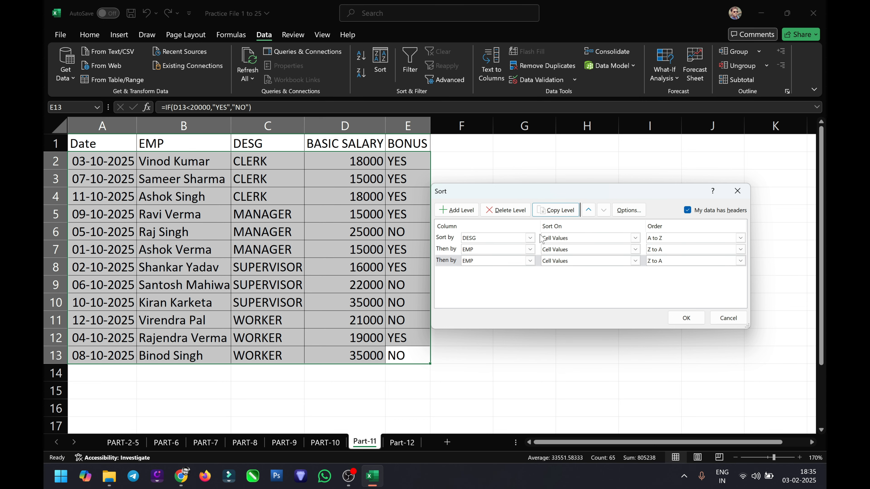
pyautogui.click(514, 212)
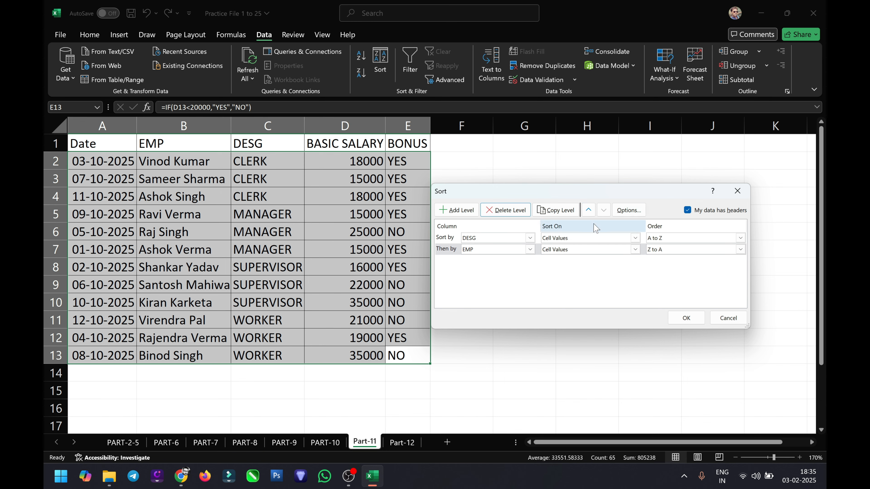
# - Toggle case sensitivity and the left-to-right orientation in the sort options, and return the orientation to top to bottom
pyautogui.click(626, 215)
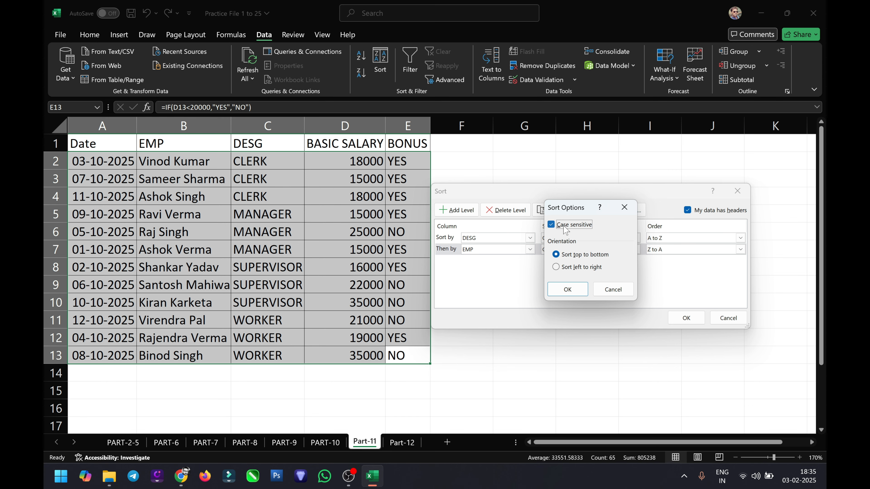
pyautogui.click(566, 228)
pyautogui.click(574, 269)
pyautogui.click(578, 253)
pyautogui.click(567, 267)
pyautogui.click(569, 255)
pyautogui.click(568, 291)
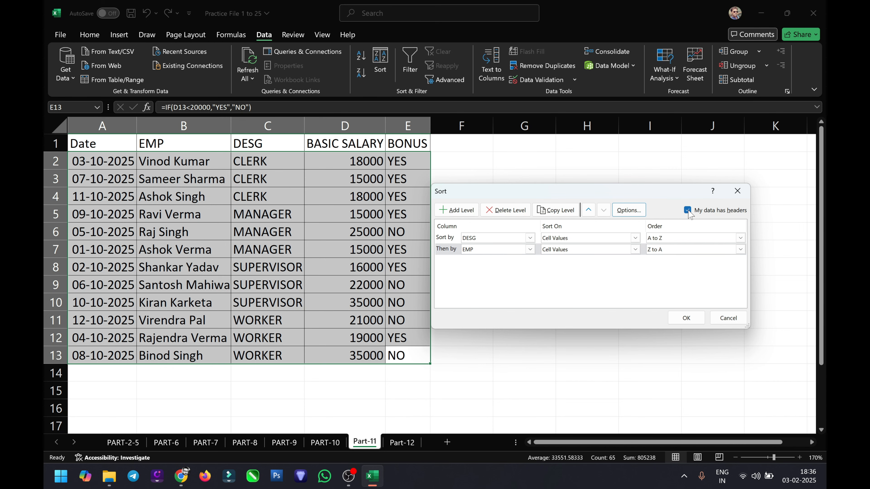
# - Turn off the data headers option, view the sort column choices, restore the option and view the choices again
pyautogui.click(688, 210)
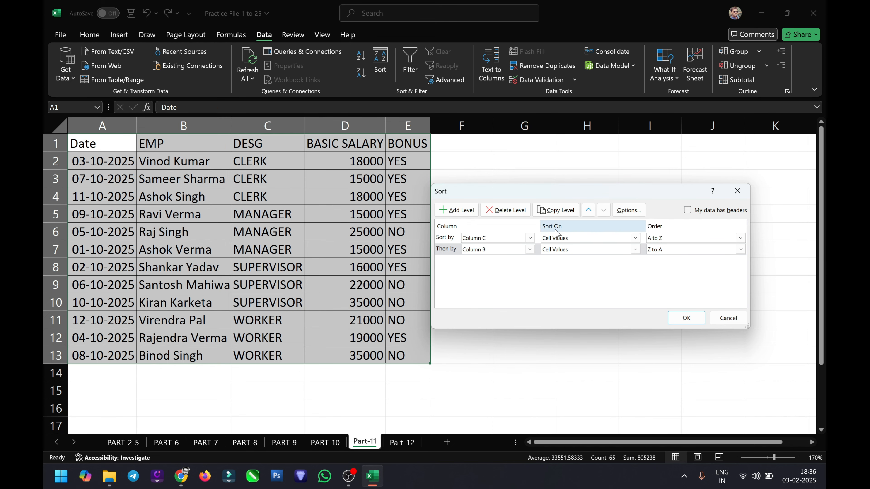
pyautogui.click(530, 238)
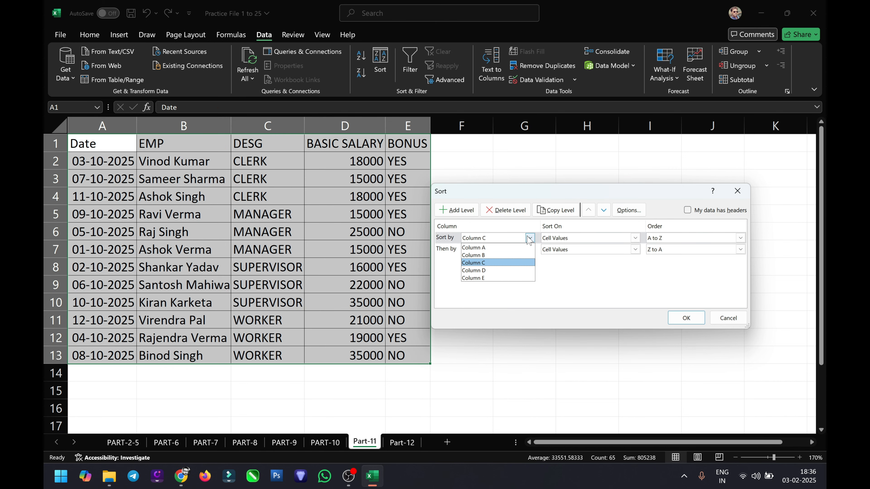
pyautogui.click(527, 303)
pyautogui.click(527, 239)
pyautogui.click(529, 239)
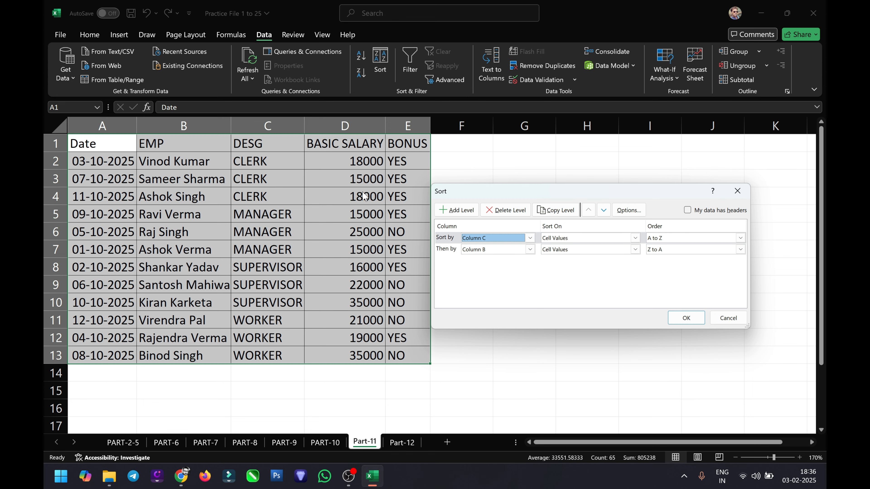
pyautogui.click(687, 211)
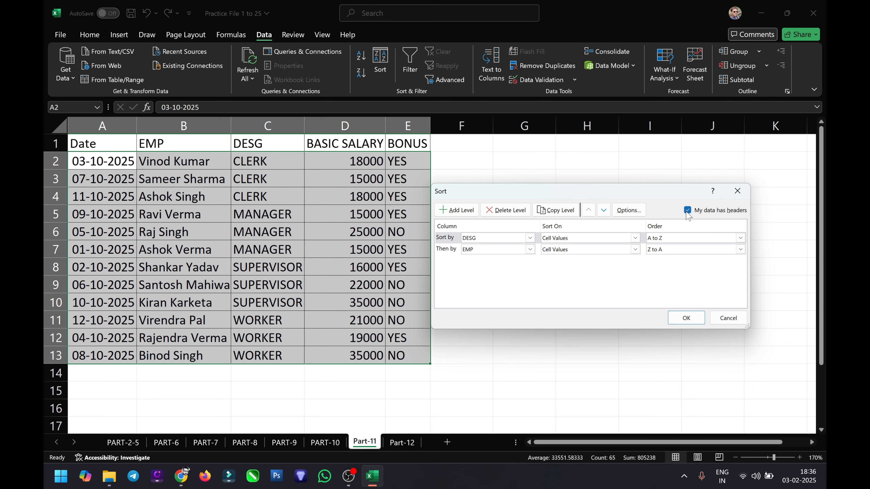
pyautogui.click(529, 238)
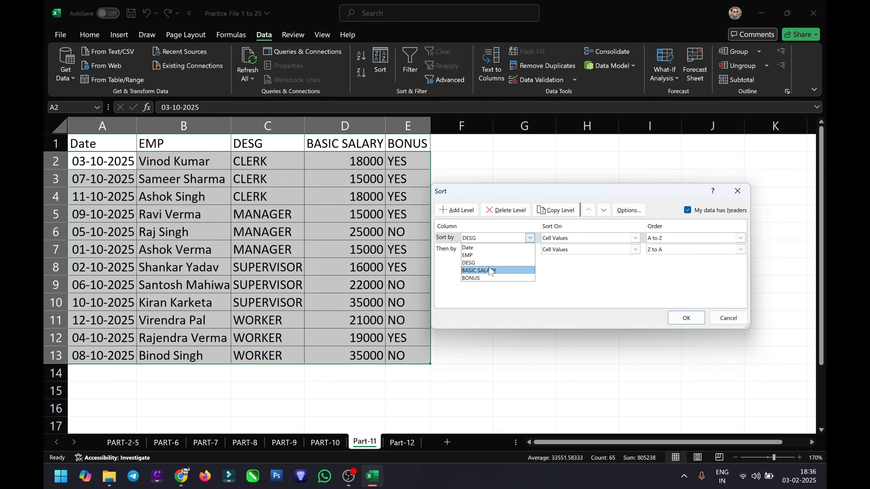
pyautogui.click(579, 291)
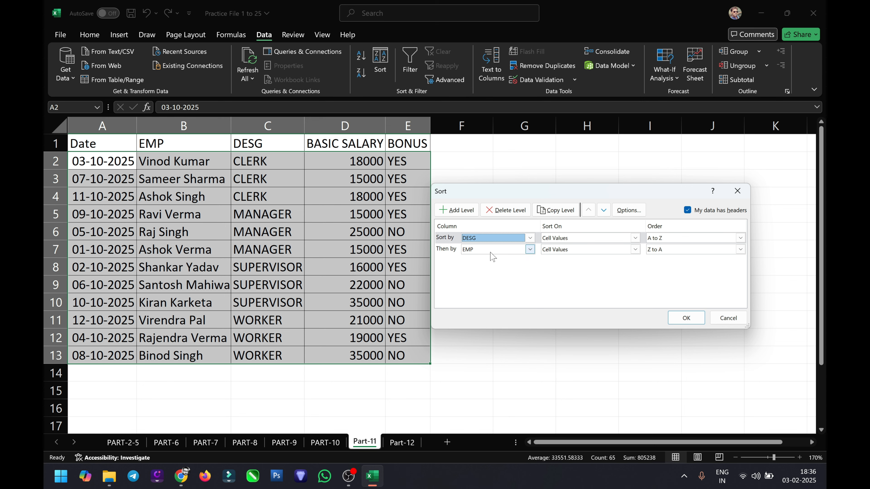
# - Set the EMP level to A to Z, add a BASIC SALARY level from smallest to largest, and apply the sort
pyautogui.click(671, 252)
pyautogui.click(661, 259)
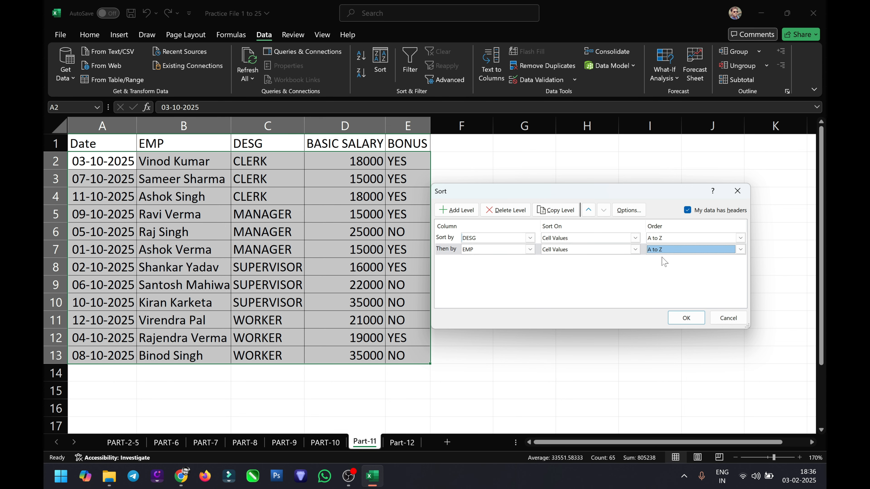
pyautogui.click(456, 210)
pyautogui.click(530, 261)
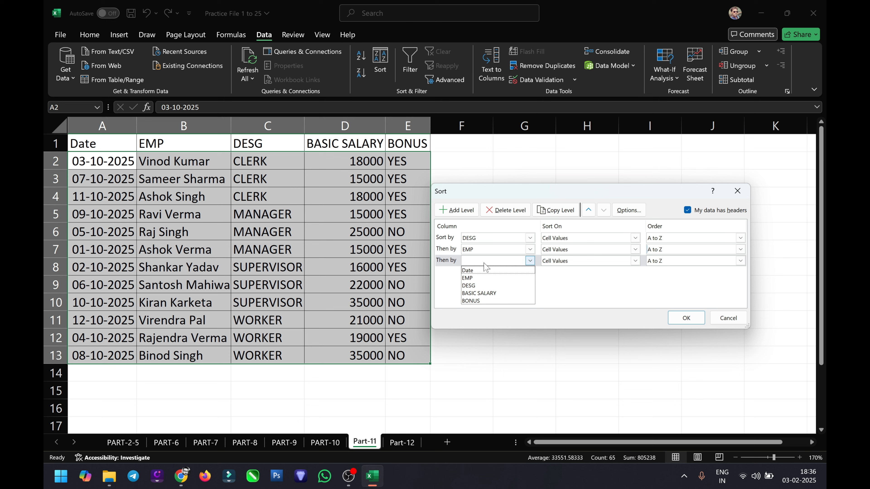
pyautogui.click(489, 293)
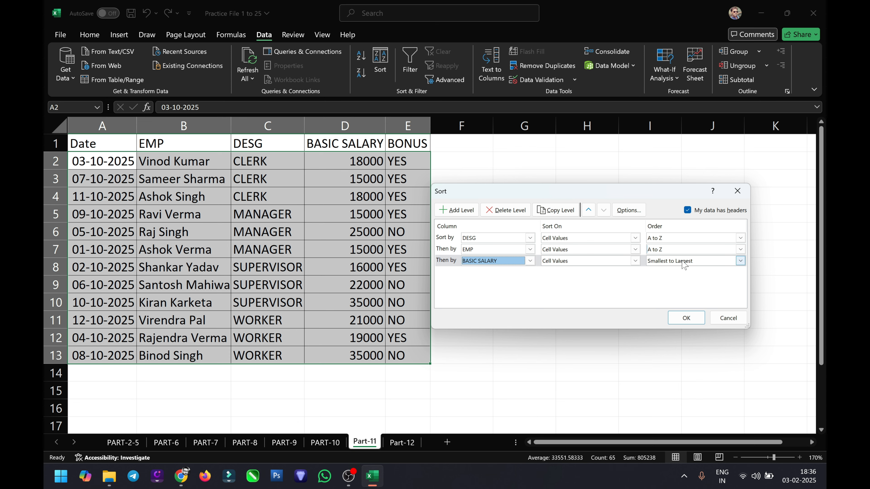
pyautogui.click(685, 317)
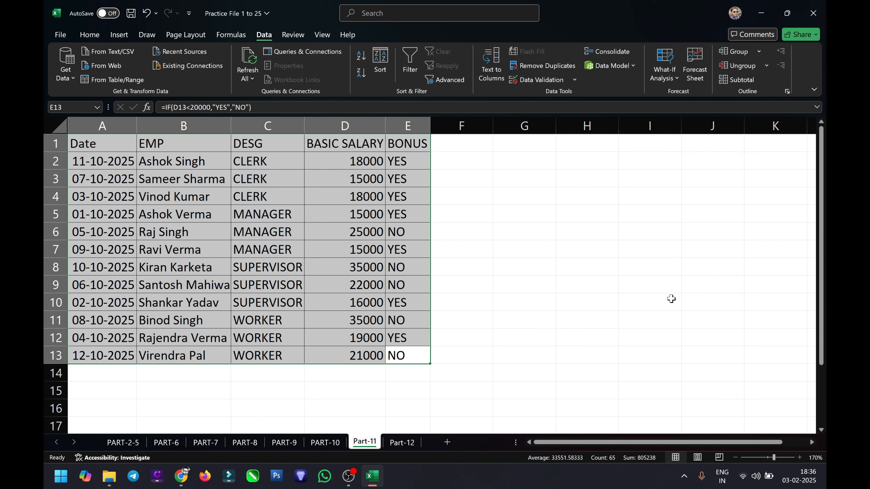
# - Copy the first four EMP names in B2:B5 and paste them transposed into a row starting at G2
pyautogui.click(460, 214)
pyautogui.moveTo(175, 164); pyautogui.dragTo(175, 208)
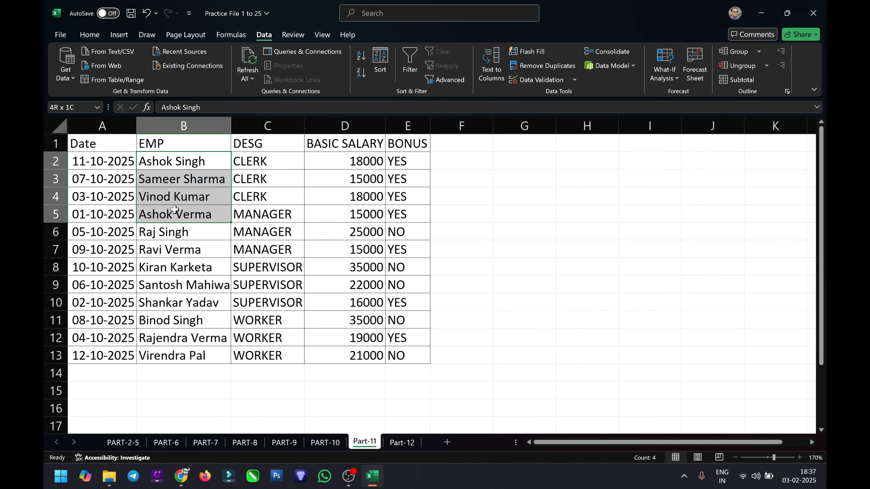
pyautogui.hotkey('ctrl', 'c')
pyautogui.click(531, 166)
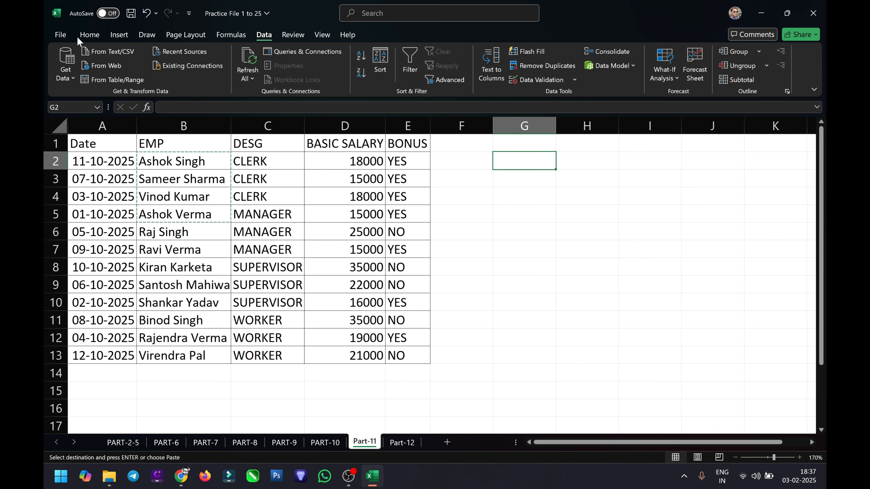
pyautogui.click(86, 35)
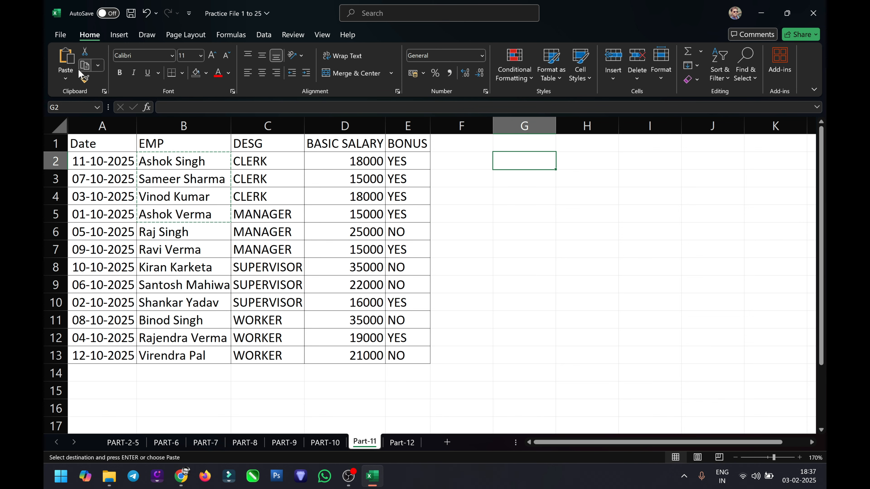
pyautogui.click(66, 79)
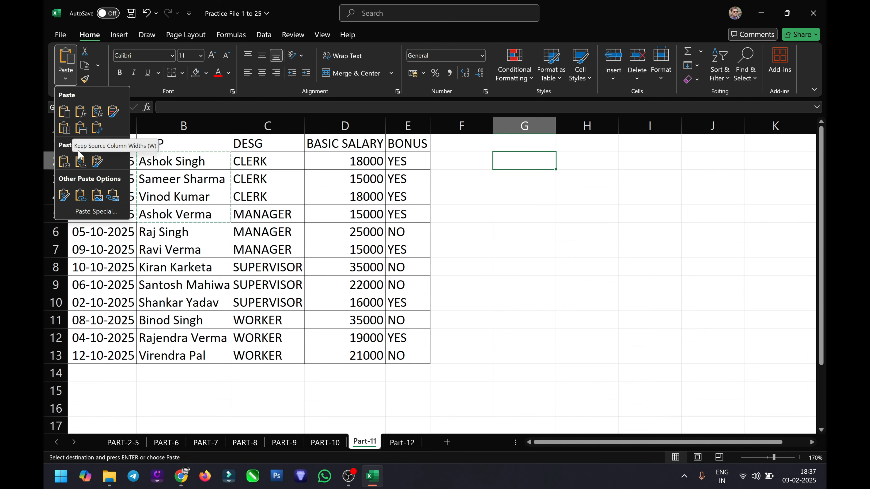
pyautogui.click(99, 129)
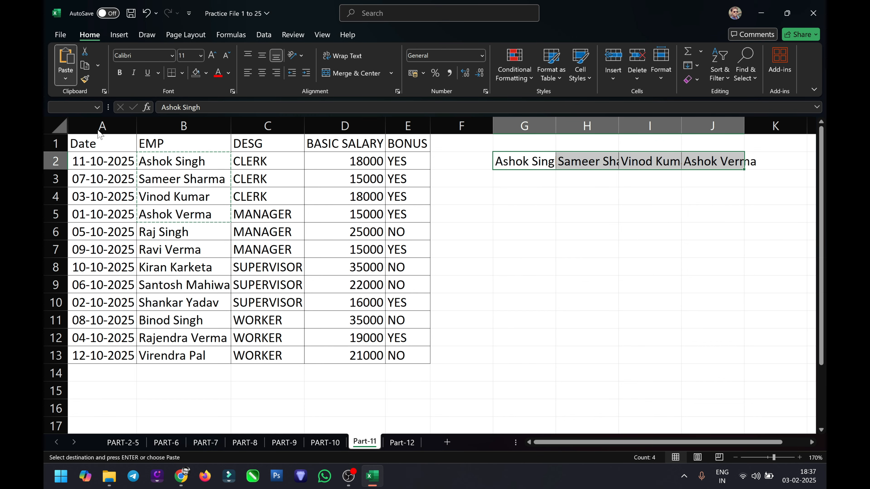
# - AutoFit the widths of columns G to J to the transposed names in row 2
pyautogui.click(634, 285)
pyautogui.moveTo(525, 168); pyautogui.dragTo(708, 173)
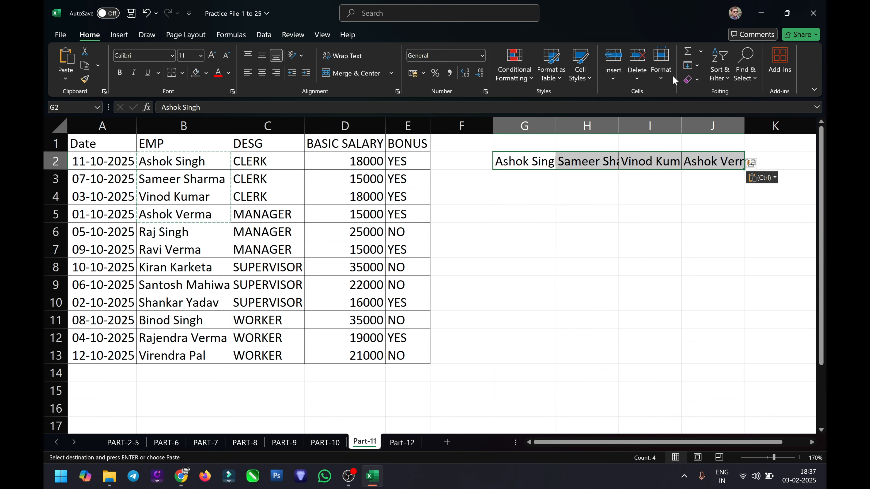
pyautogui.click(666, 77)
pyautogui.click(687, 156)
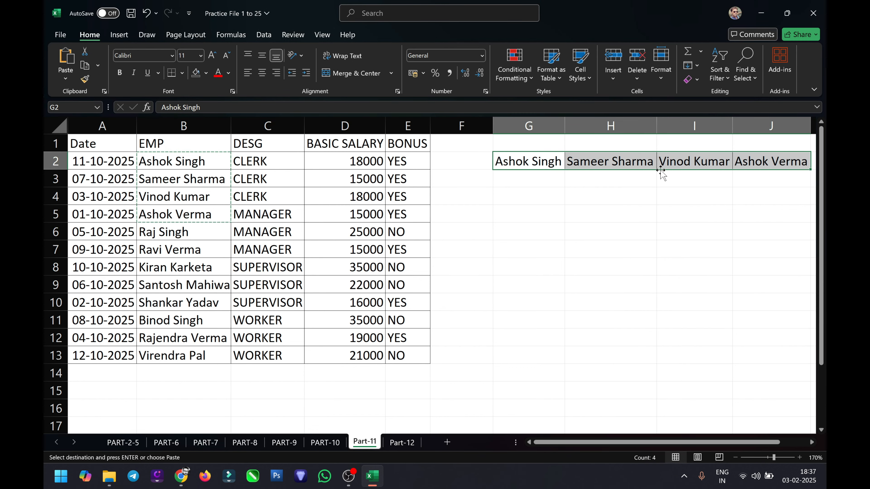
pyautogui.click(605, 202)
# - Open a custom sort for G2:J2 and set its orientation to sort left to right
pyautogui.moveTo(508, 164); pyautogui.dragTo(782, 168)
pyautogui.click(266, 33)
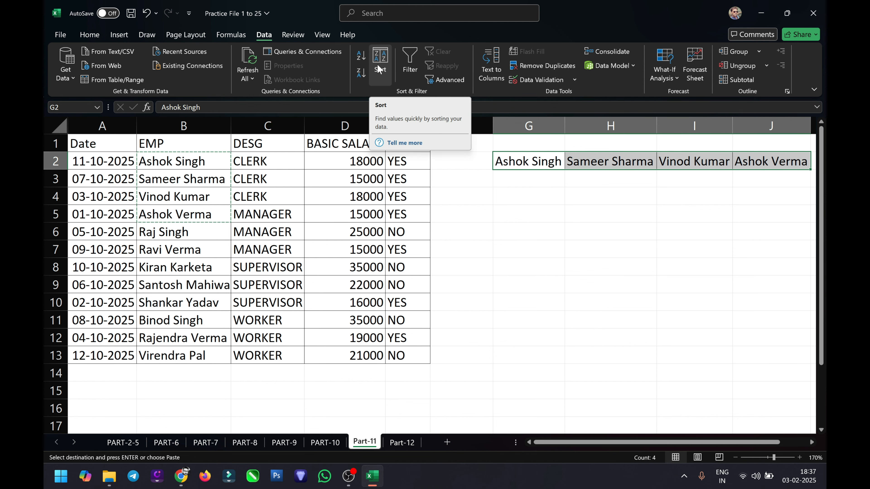
pyautogui.click(370, 58)
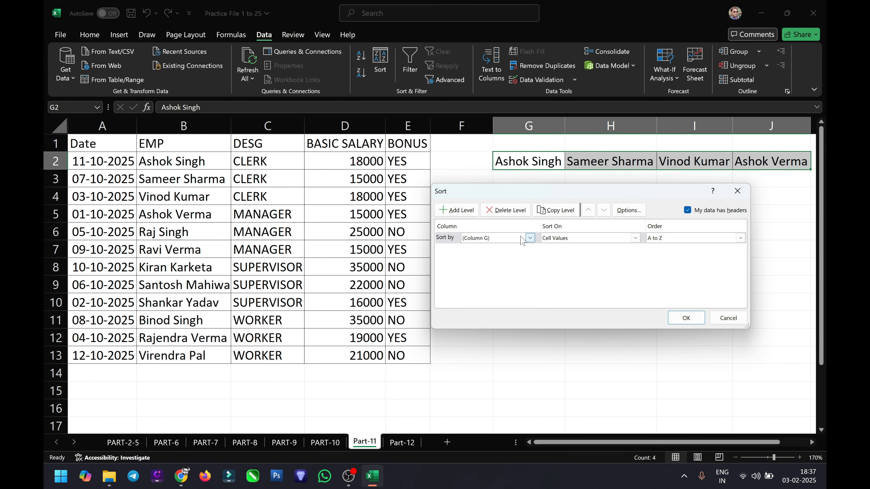
pyautogui.click(530, 238)
pyautogui.click(531, 238)
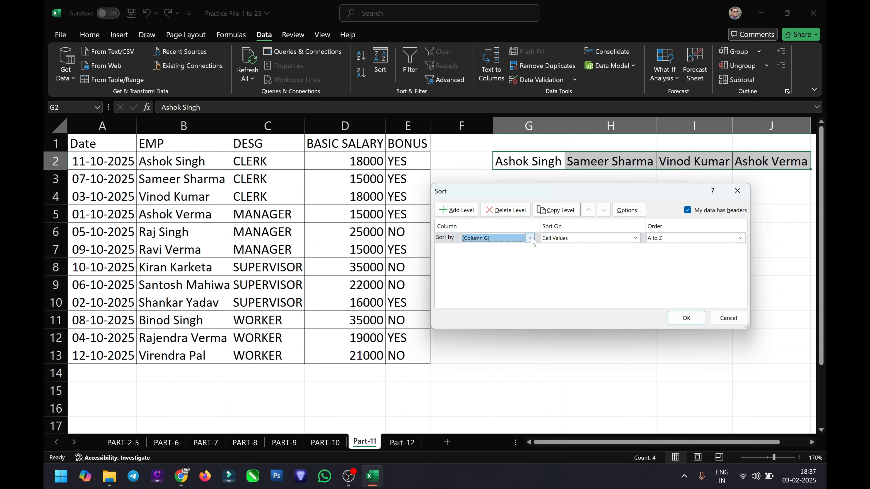
pyautogui.click(530, 238)
pyautogui.click(530, 238)
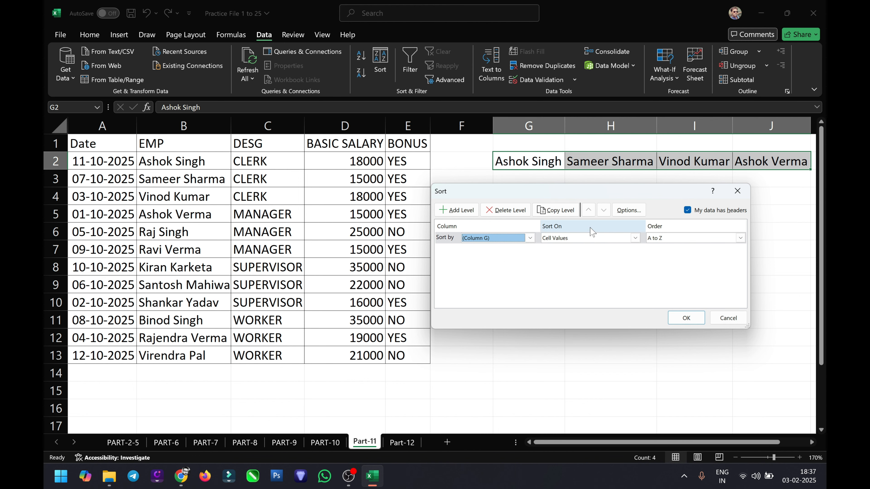
pyautogui.click(627, 210)
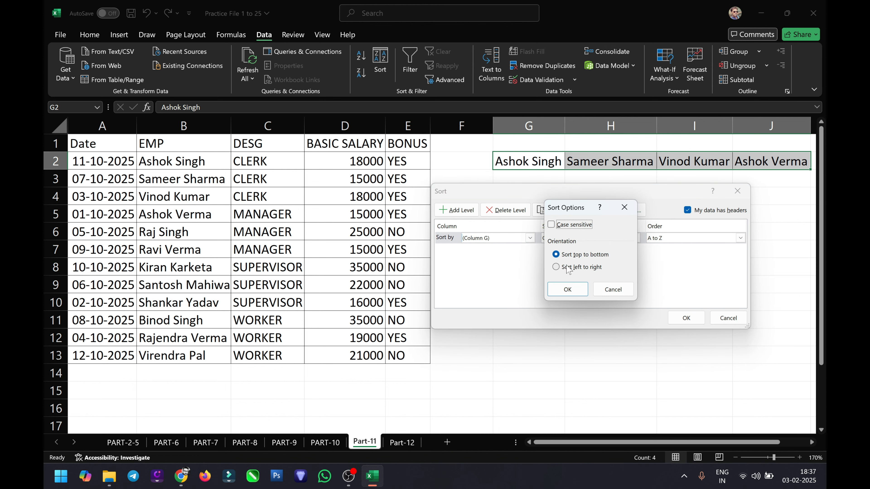
pyautogui.click(579, 268)
pyautogui.click(568, 289)
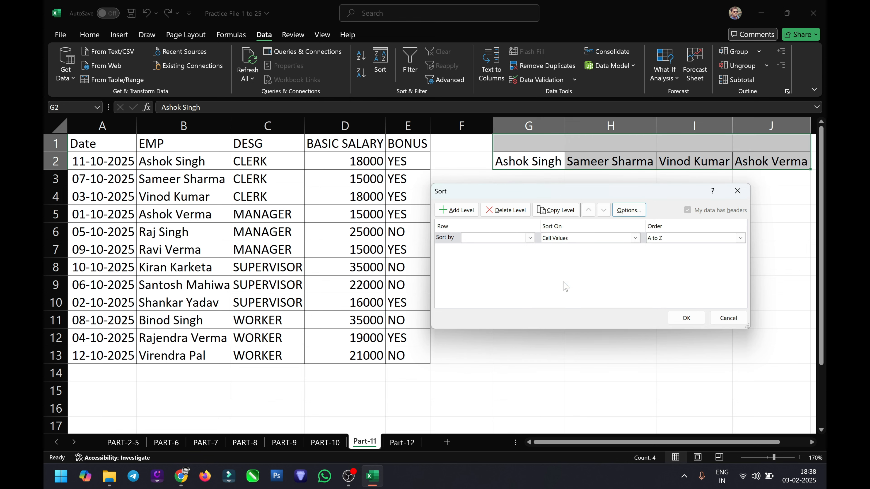
# - Sort the transposed names by Row 2 on cell values in A to Z order
pyautogui.click(530, 238)
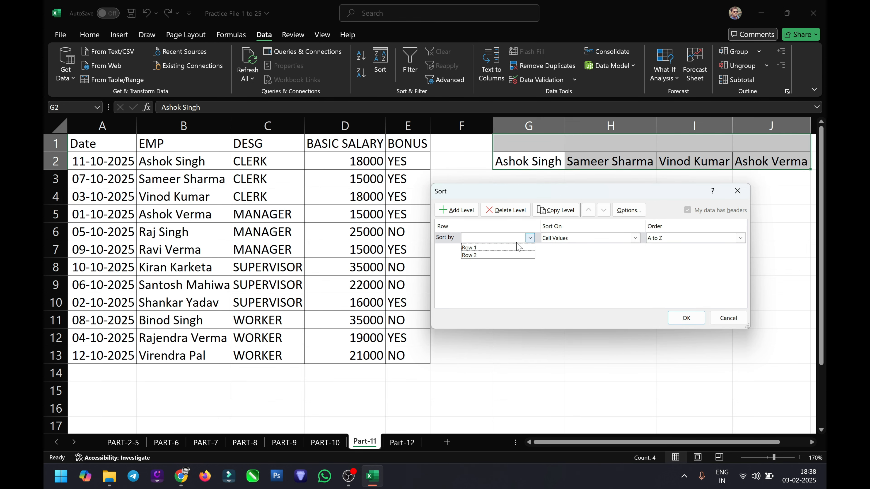
pyautogui.click(505, 255)
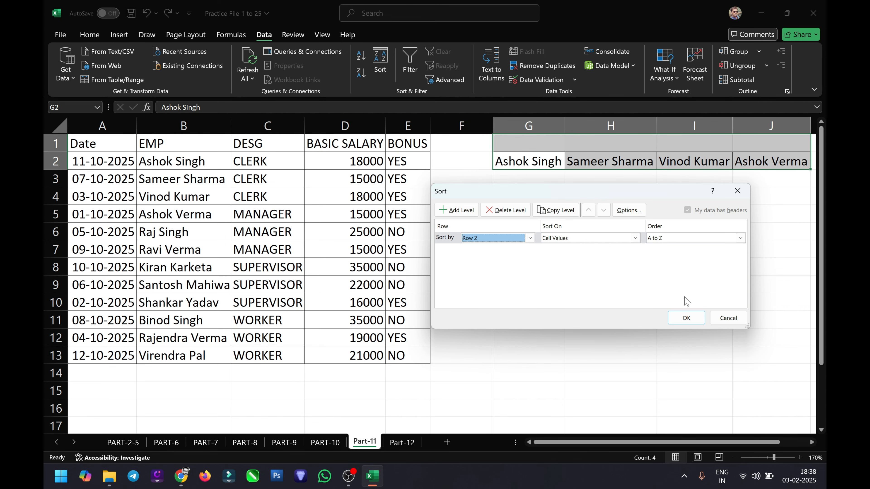
pyautogui.click(687, 316)
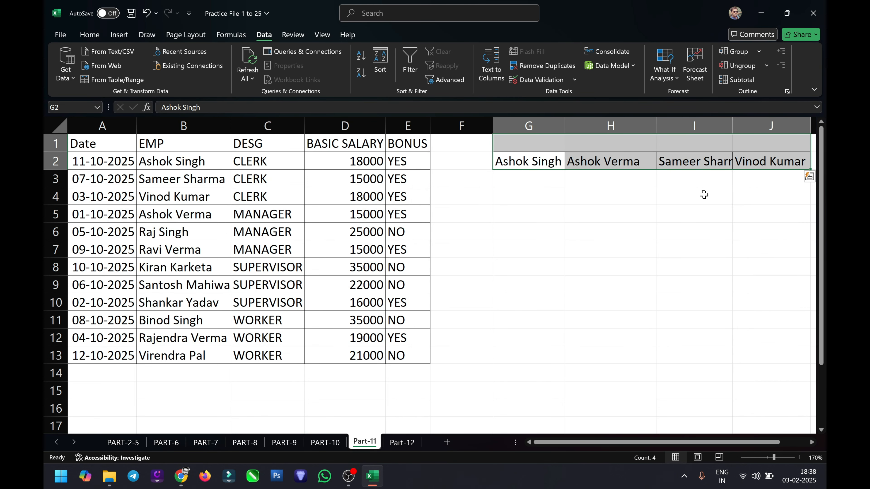
pyautogui.click(608, 206)
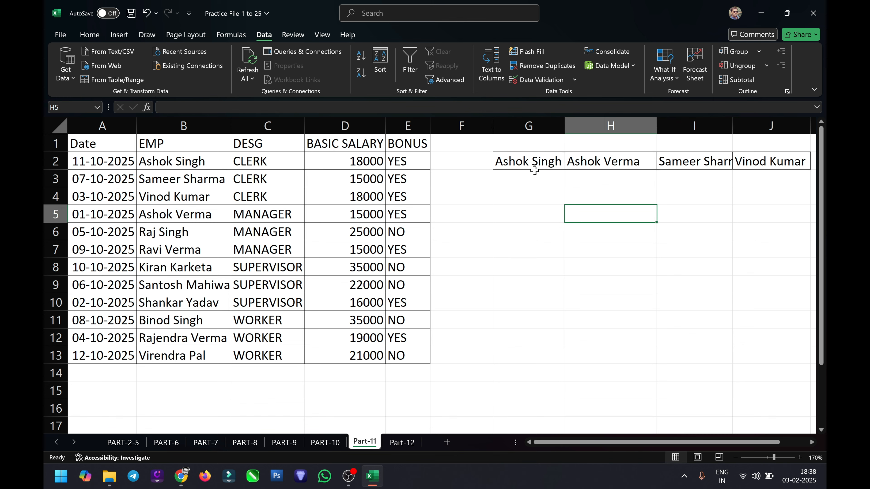
# - Clear the contents of G1:J3 to remove the transposed names
pyautogui.moveTo(509, 150); pyautogui.dragTo(767, 173)
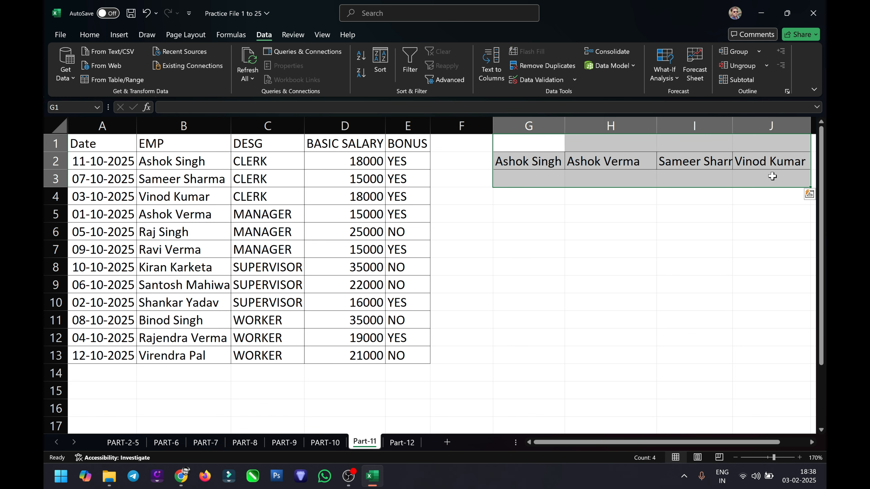
pyautogui.press('Delete')
pyautogui.click(545, 235)
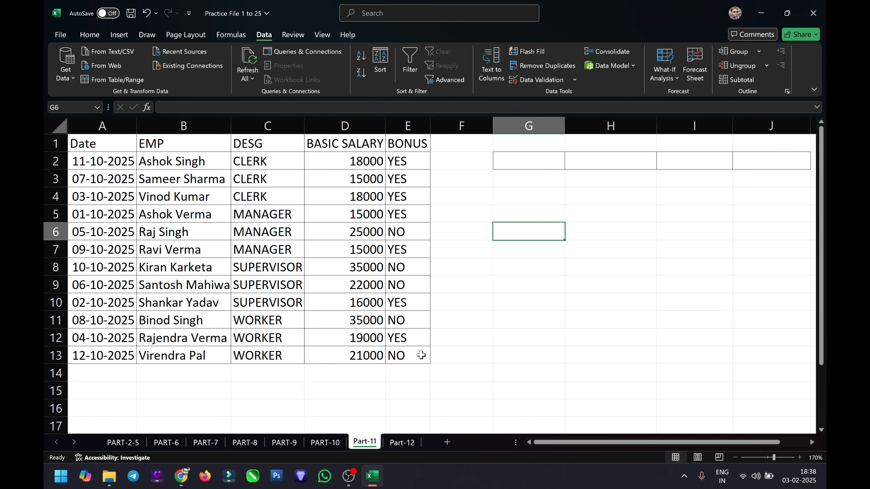
# - Open a custom sort for A1:E13, set its orientation to sort top to bottom, and mark the data as having headers
pyautogui.moveTo(418, 355); pyautogui.dragTo(87, 141)
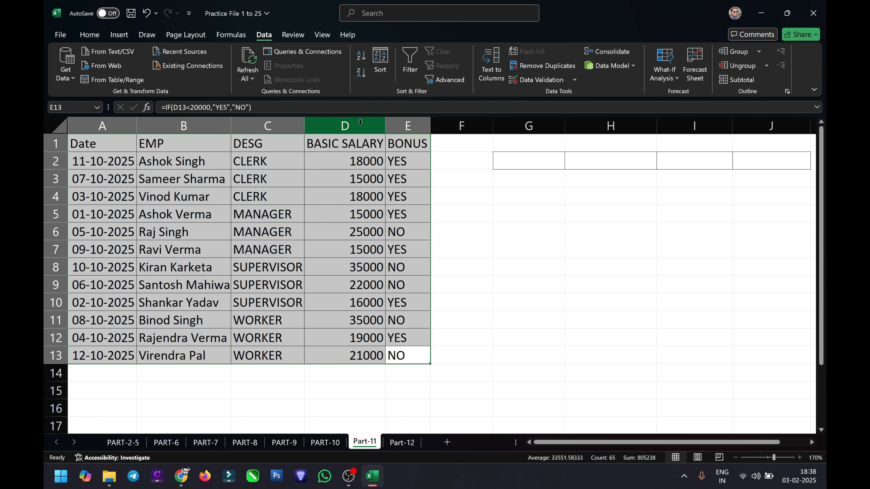
pyautogui.click(381, 64)
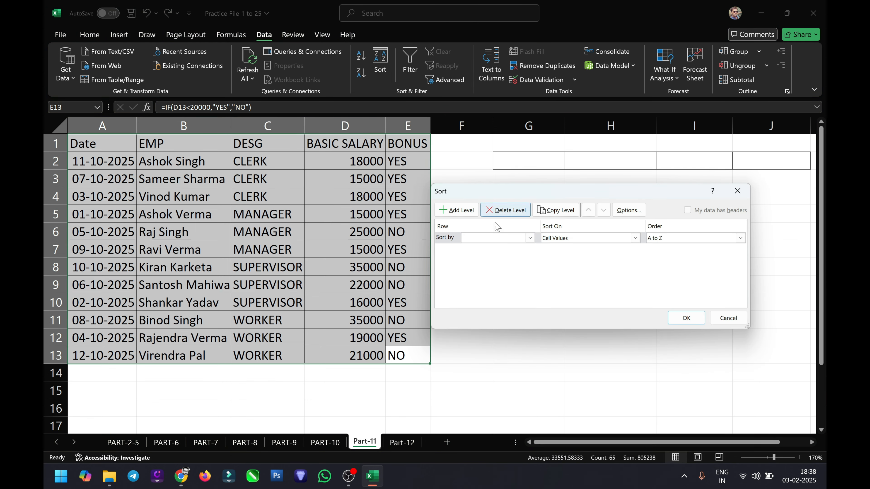
pyautogui.click(495, 238)
pyautogui.click(496, 237)
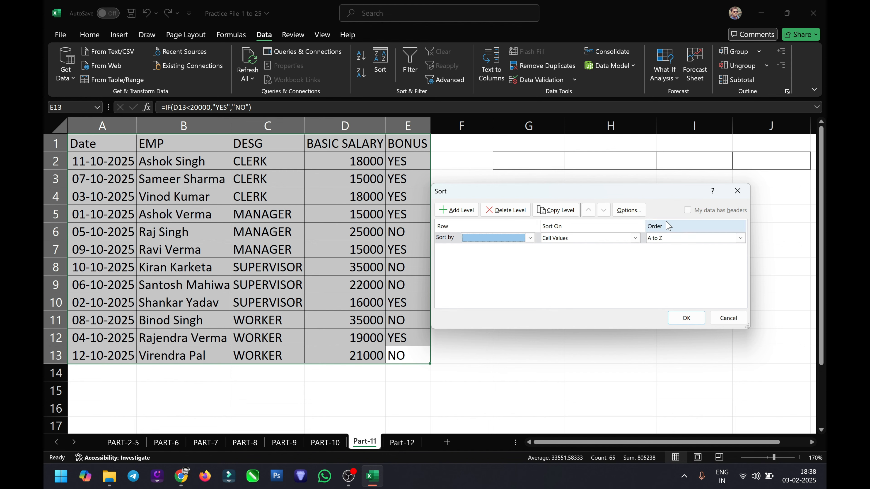
pyautogui.click(629, 210)
pyautogui.click(563, 256)
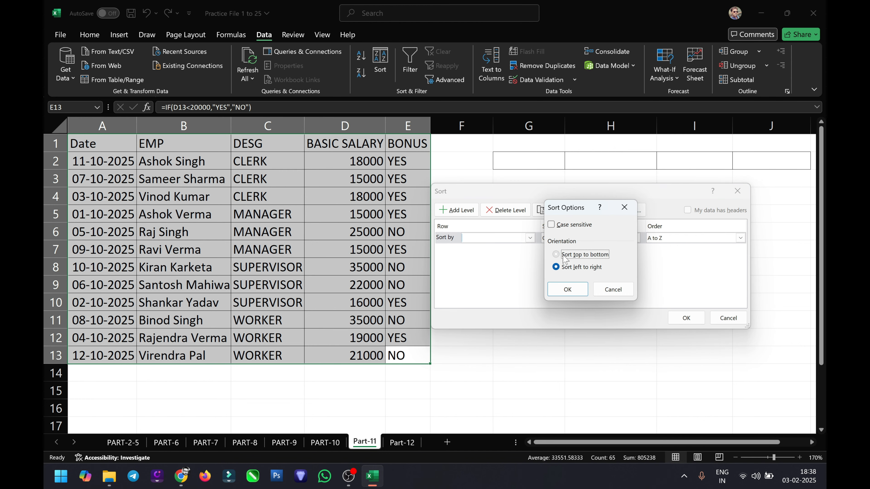
pyautogui.click(567, 289)
pyautogui.click(688, 210)
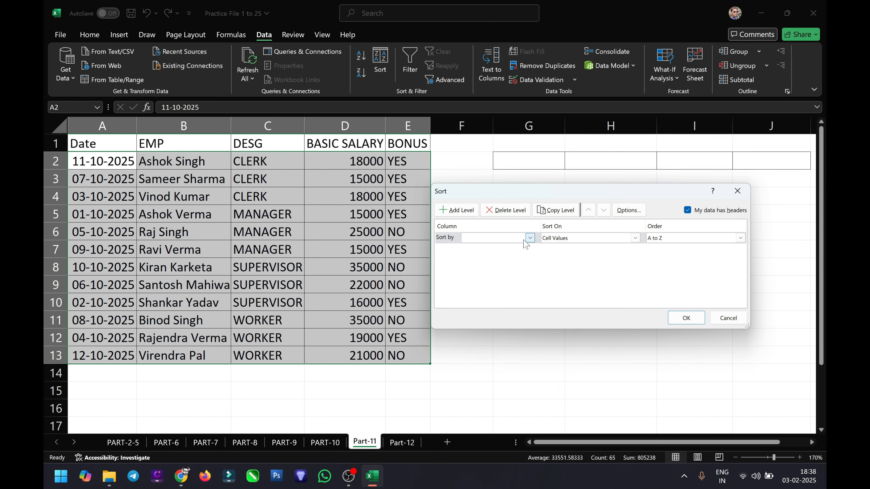
# - Sort the table by DESG on cell values using a new custom list: CLERK, SUPERVISOR, WORKER, MANAGER
pyautogui.click(530, 238)
pyautogui.click(486, 263)
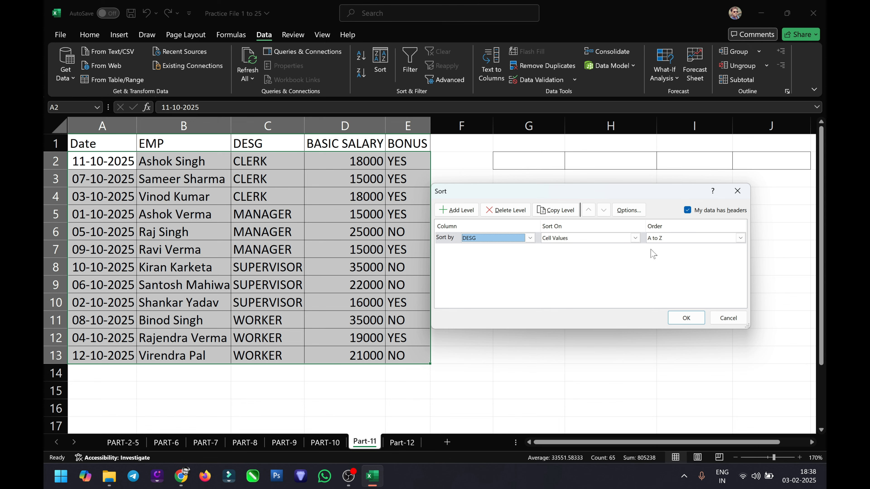
pyautogui.click(740, 238)
pyautogui.click(662, 263)
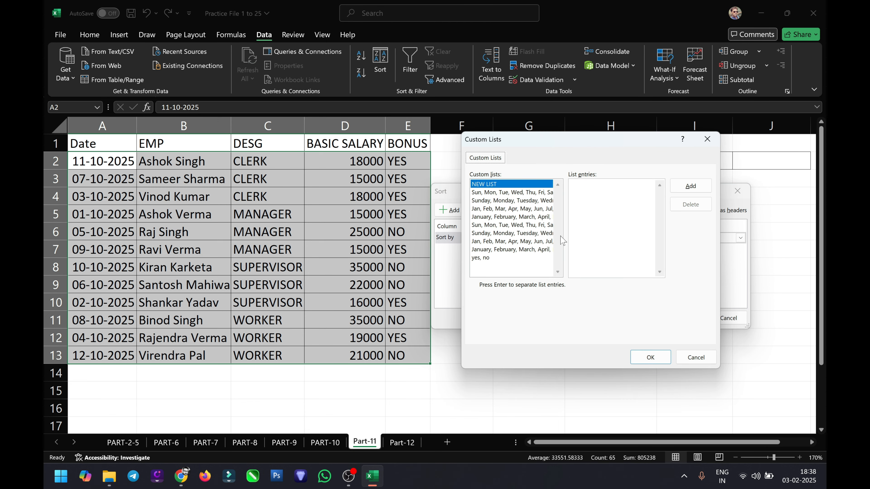
pyautogui.click(582, 187)
pyautogui.press('capslock')
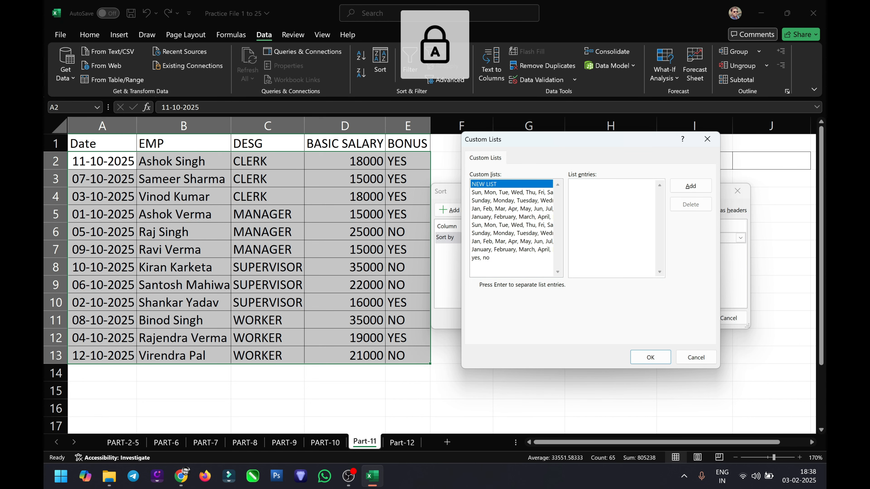
pyautogui.write('CLERK')
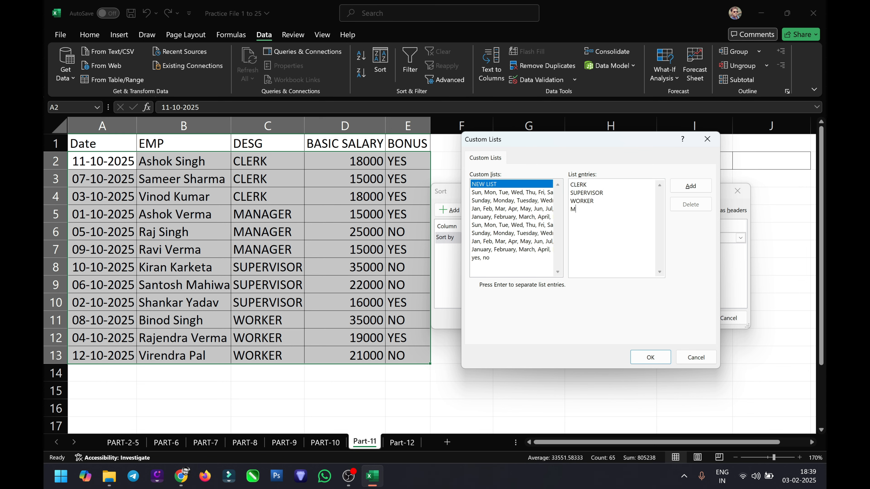
pyautogui.write('GER')
pyautogui.click(691, 186)
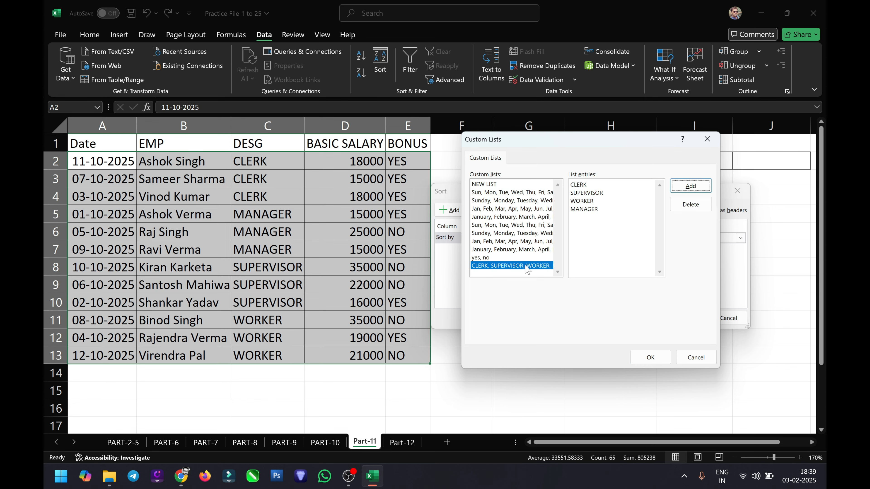
pyautogui.click(649, 360)
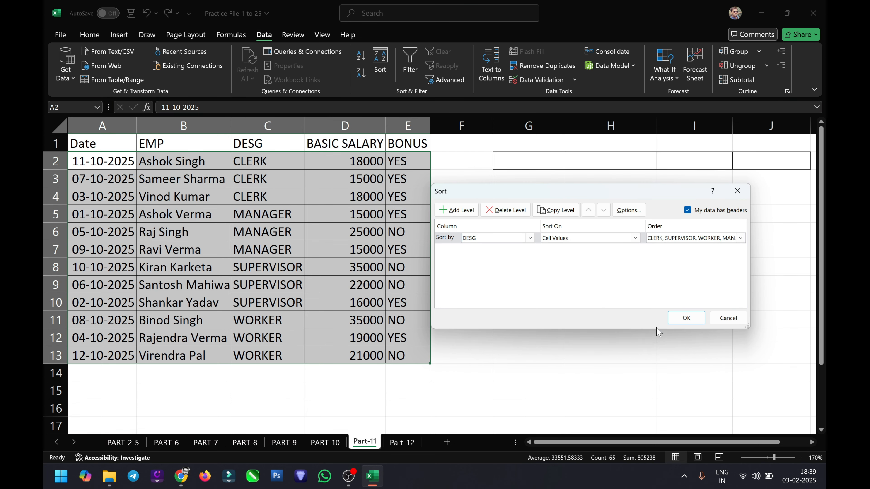
pyautogui.click(683, 318)
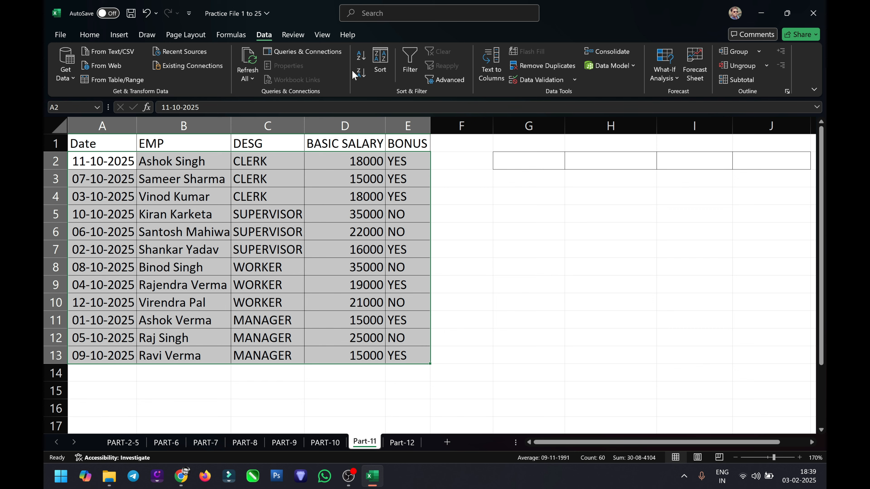
# - Sort the table by Date from oldest to newest, and re-sort it from newest to oldest
pyautogui.click(361, 54)
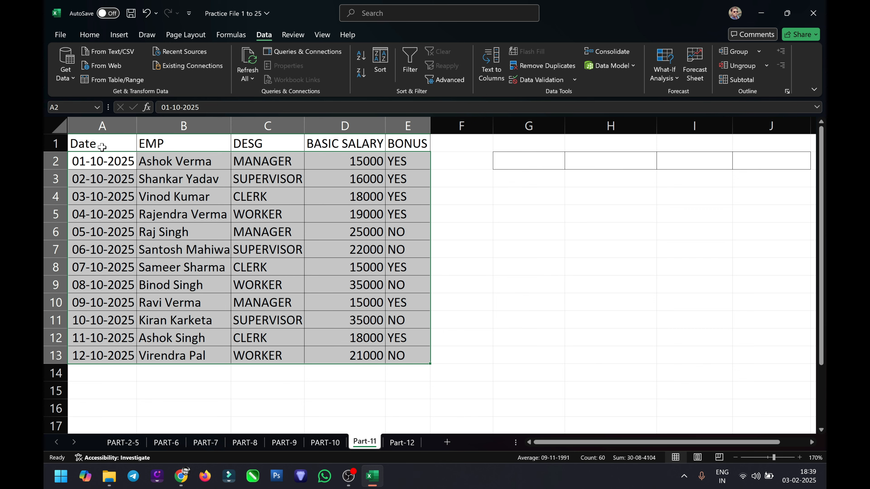
pyautogui.click(362, 72)
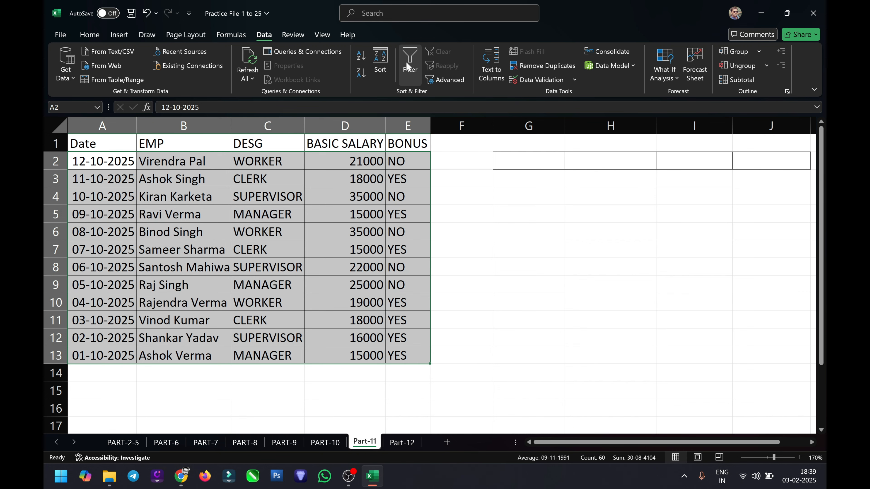
# - Turn on filtering for the headers of the employee table A1:E13
pyautogui.moveTo(102, 144); pyautogui.dragTo(412, 351)
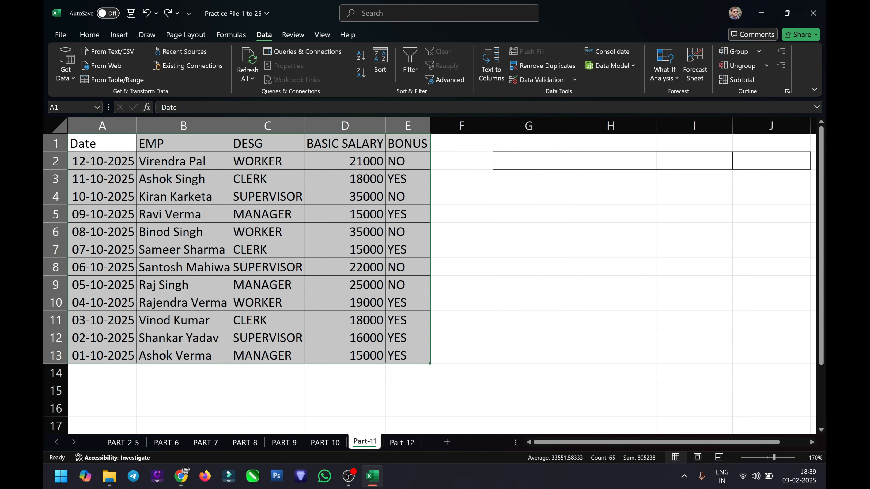
pyautogui.click(411, 63)
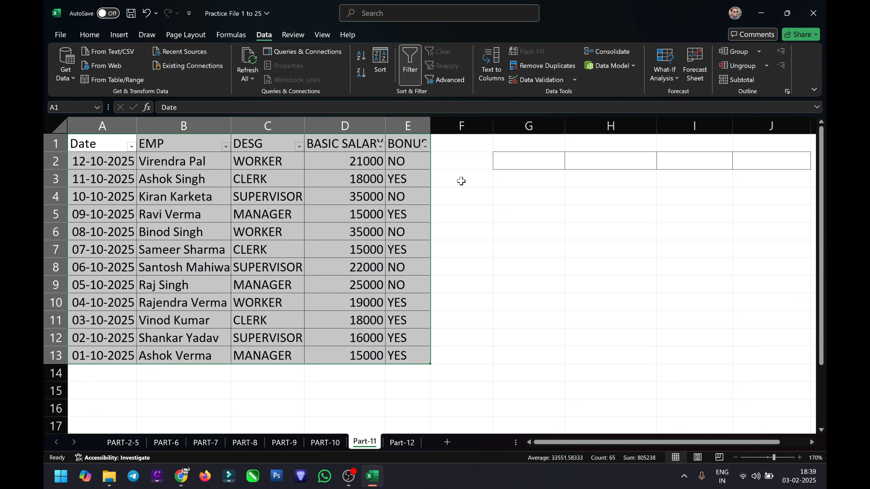
pyautogui.click(511, 237)
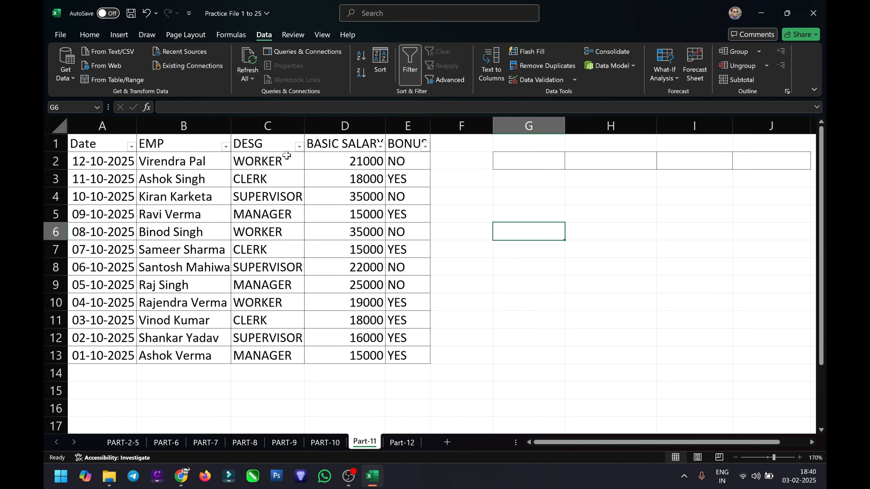
# - Filter the DESG column to show only CLERK, and undo the filter
pyautogui.click(299, 147)
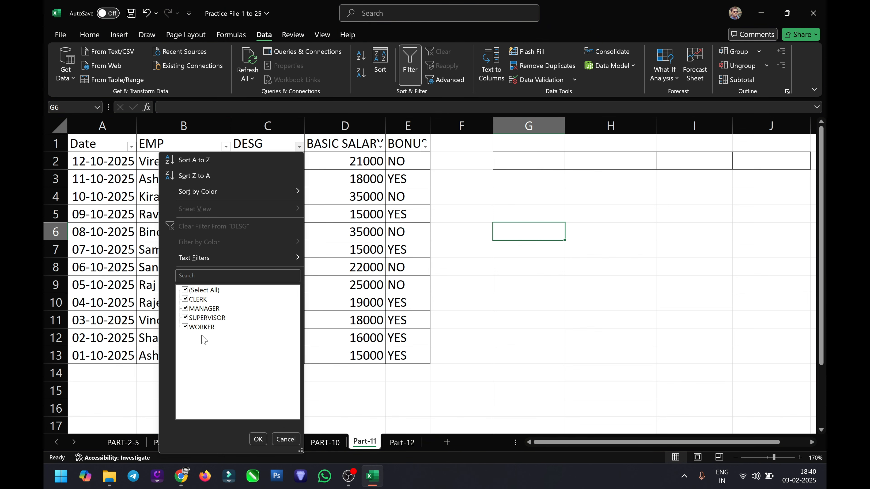
pyautogui.click(185, 290)
pyautogui.click(185, 299)
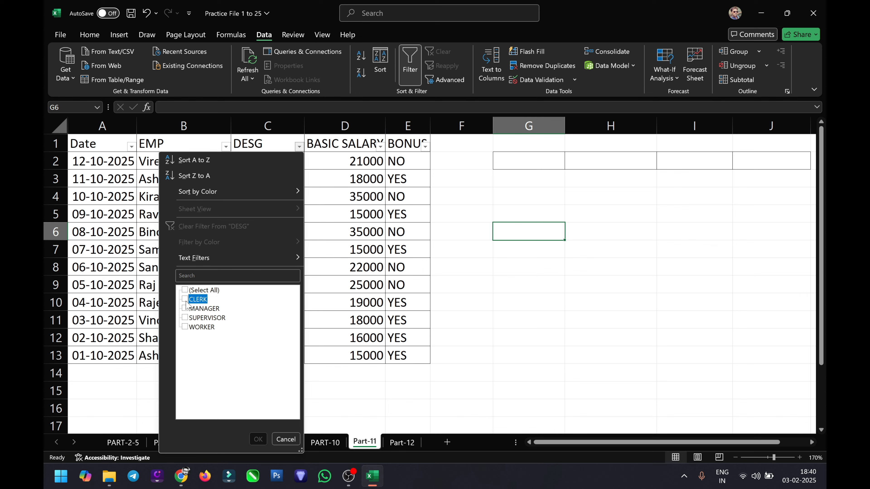
pyautogui.click(257, 439)
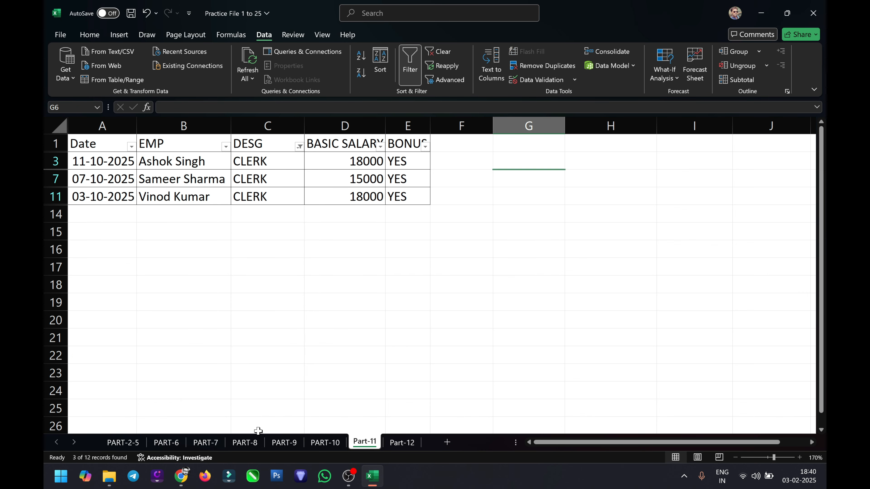
pyautogui.hotkey('ctrl', 'z')
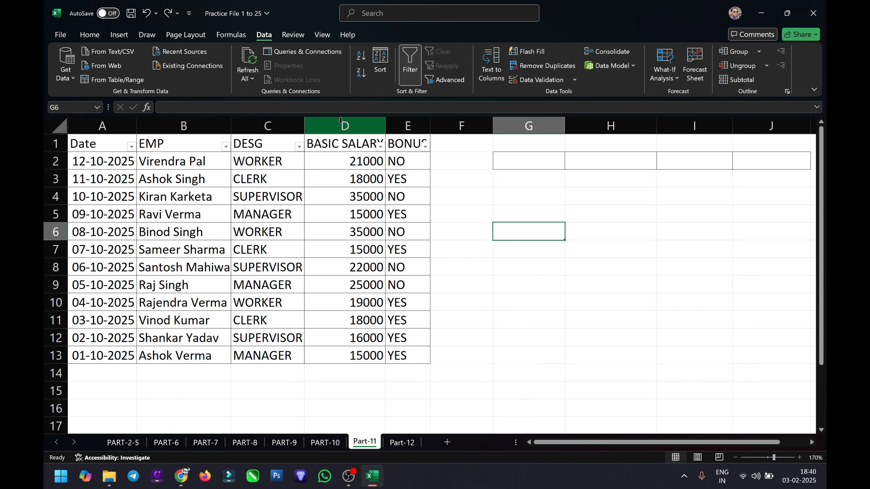
# - Filter the DESG column to exclude SUPERVISOR and WORKER, and undo the filter
pyautogui.click(299, 146)
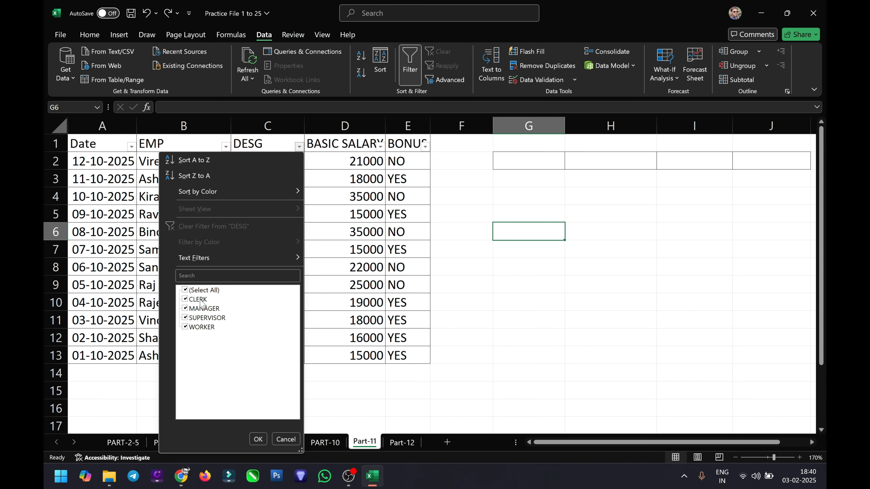
pyautogui.click(185, 317)
pyautogui.click(185, 327)
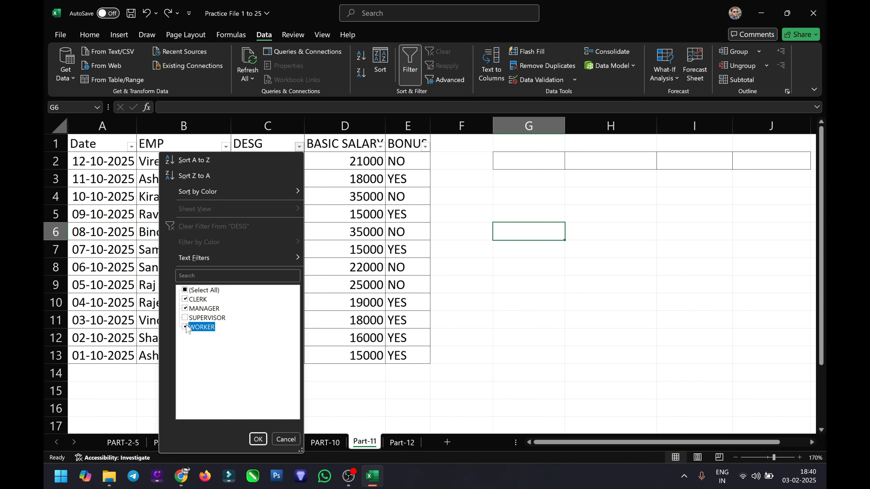
pyautogui.click(257, 439)
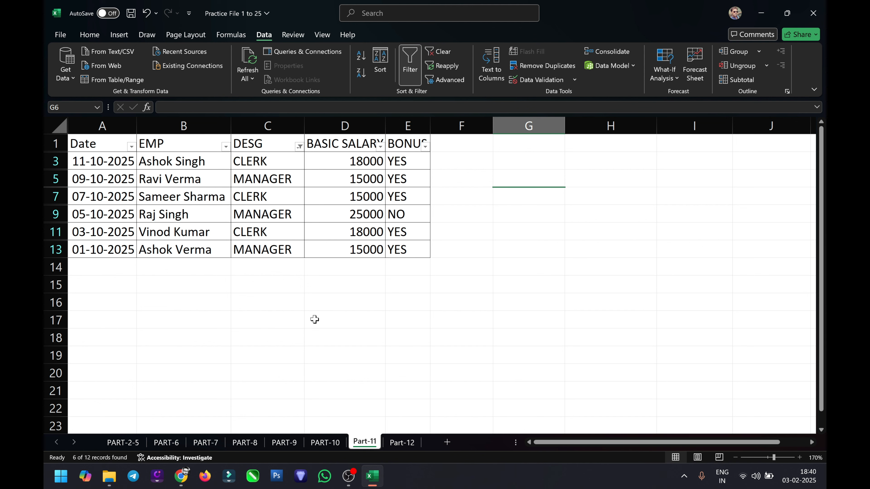
pyautogui.hotkey('ctrl', 'z')
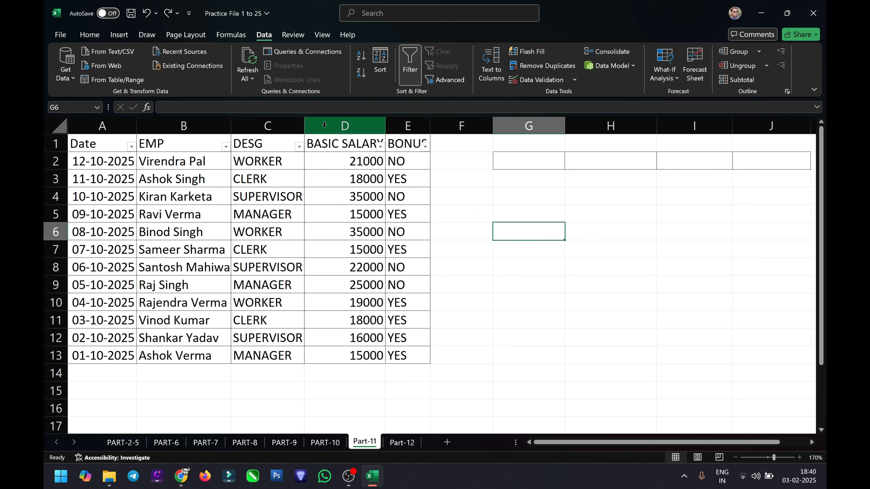
# - Apply a number filter to BASIC SALARY for values equal to 15000, and undo it
pyautogui.click(381, 146)
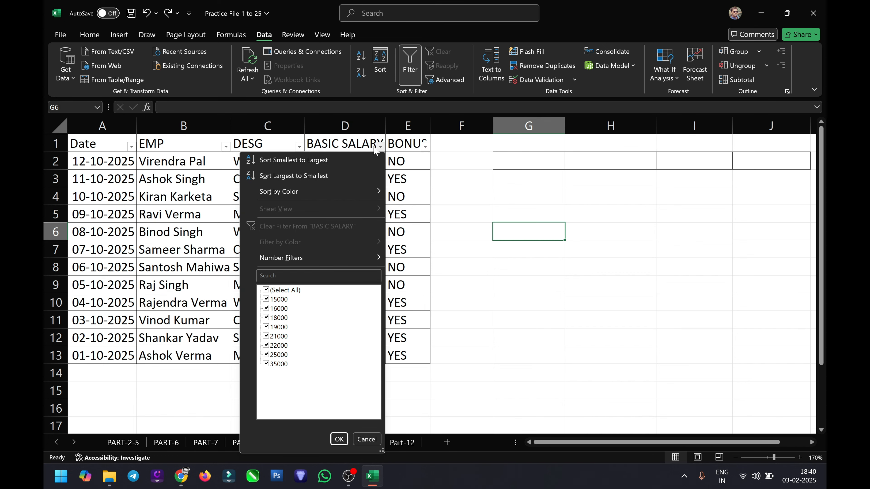
pyautogui.moveTo(294, 262)
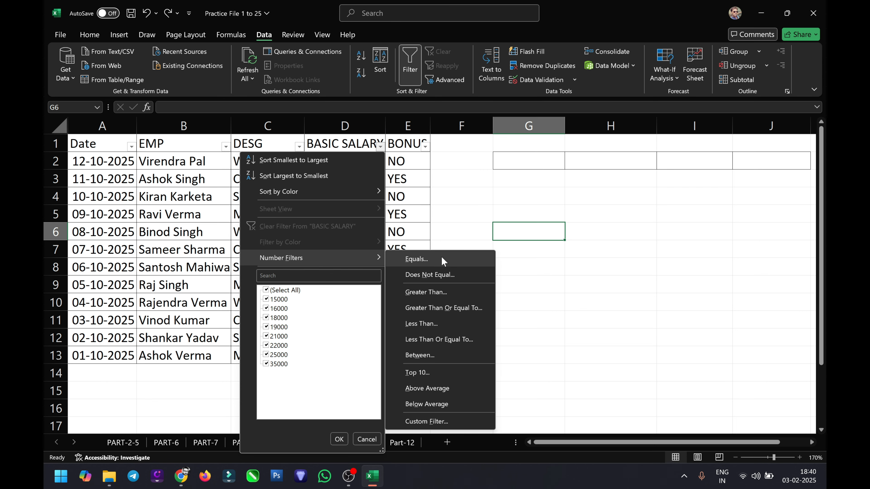
pyautogui.click(430, 262)
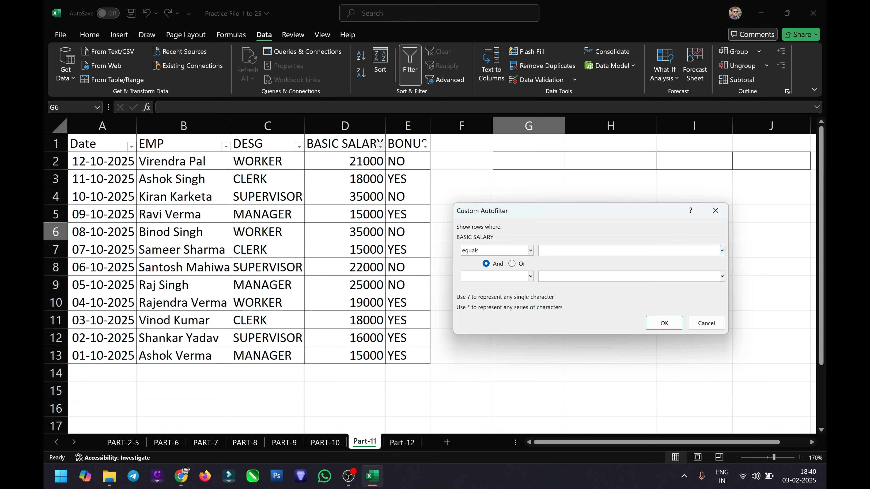
pyautogui.write('15000')
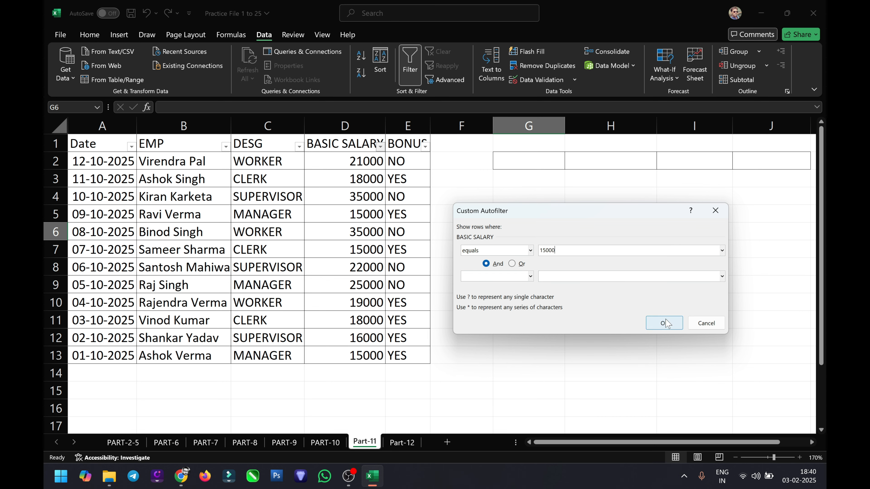
pyautogui.click(665, 324)
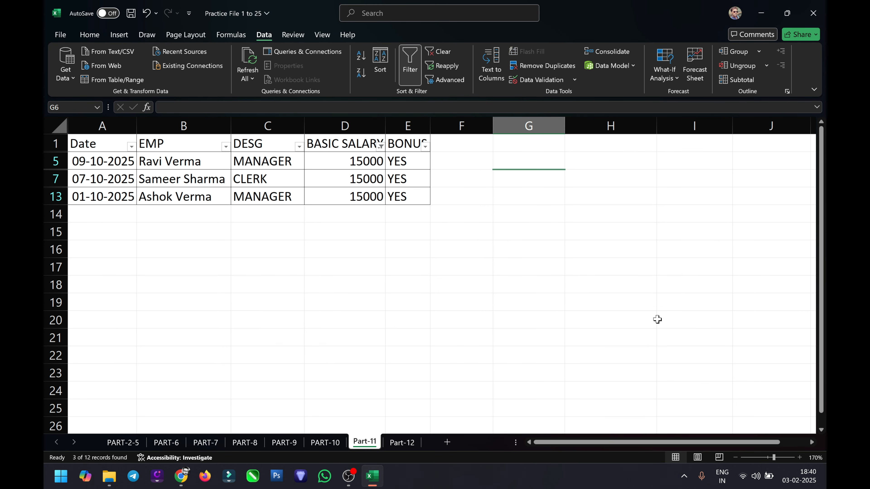
pyautogui.hotkey('ctrl', 'z')
# - Apply a number filter to BASIC SALARY for values that do not equal 15000, and undo it
pyautogui.click(380, 146)
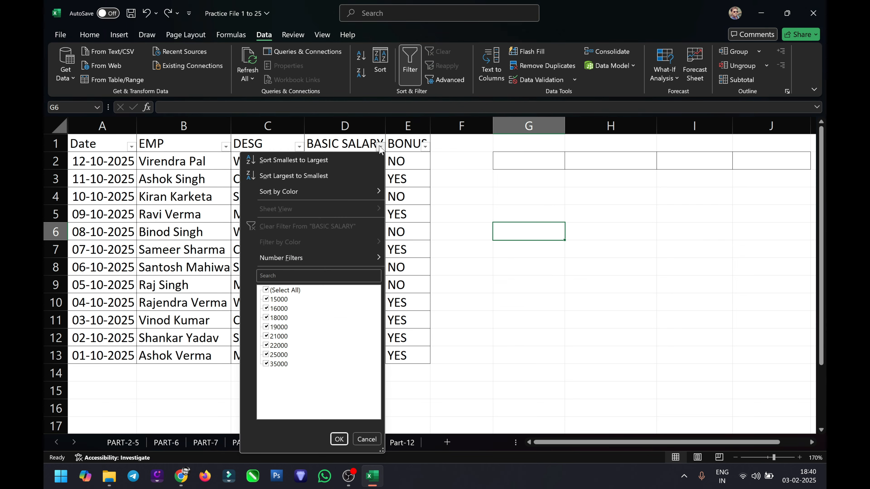
pyautogui.moveTo(345, 259)
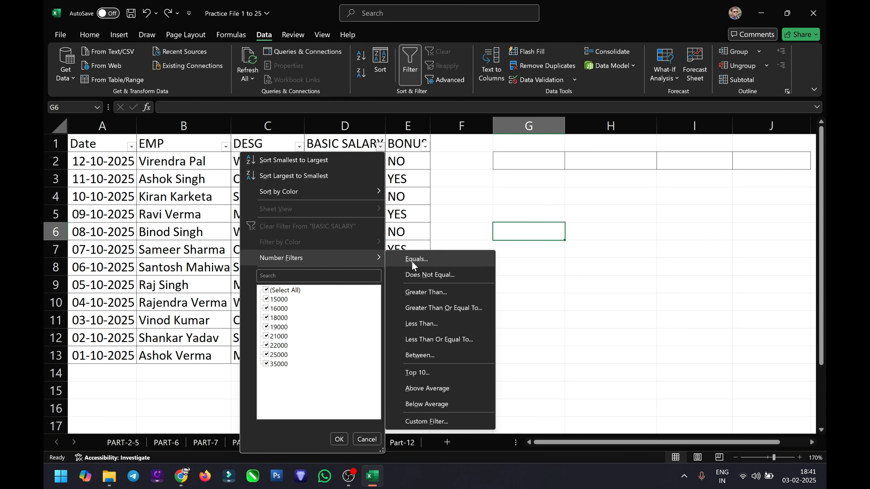
pyautogui.click(448, 276)
pyautogui.write('15000')
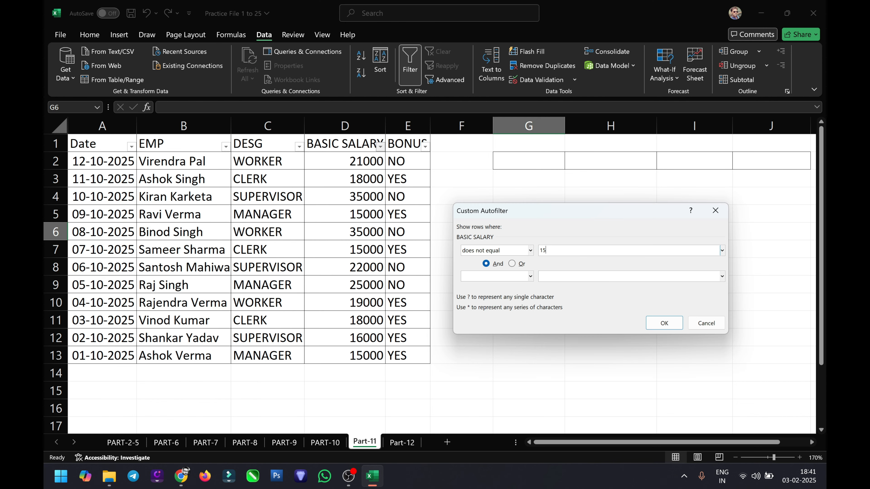
pyautogui.click(652, 326)
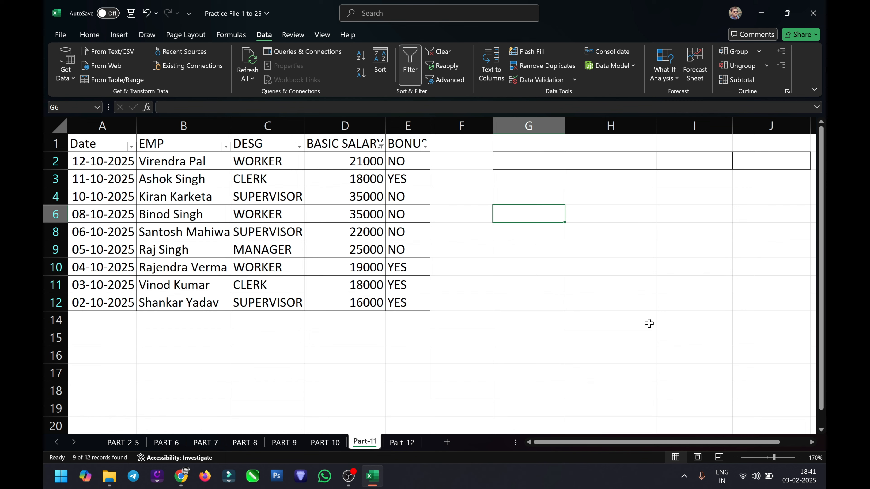
pyautogui.hotkey('ctrl', 'z')
# - Apply a number filter to BASIC SALARY for values less than 20000, and undo it
pyautogui.click(380, 147)
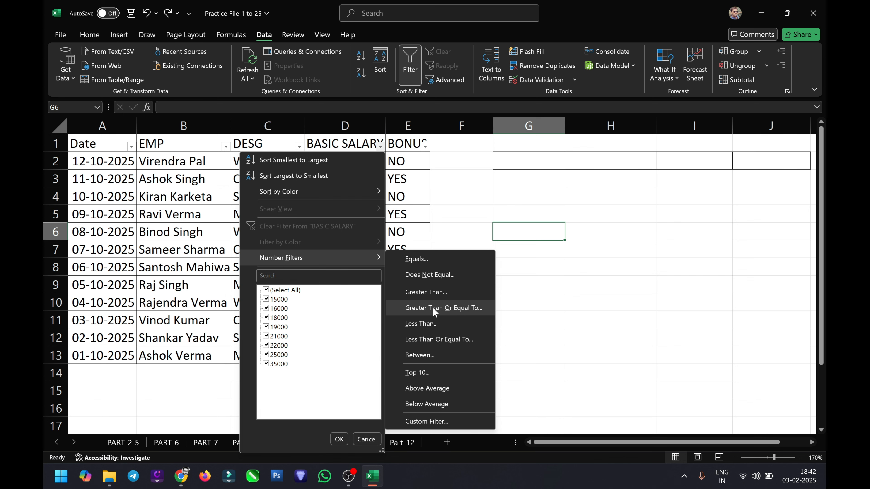
pyautogui.click(424, 324)
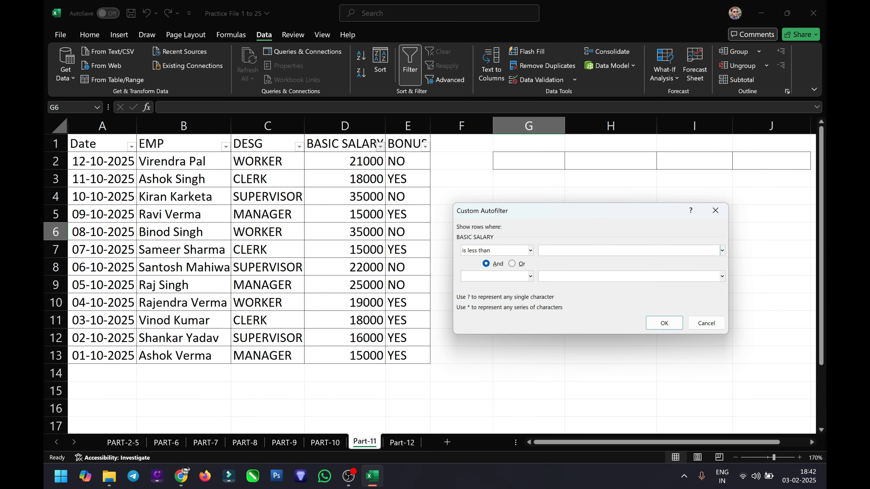
pyautogui.write('20000')
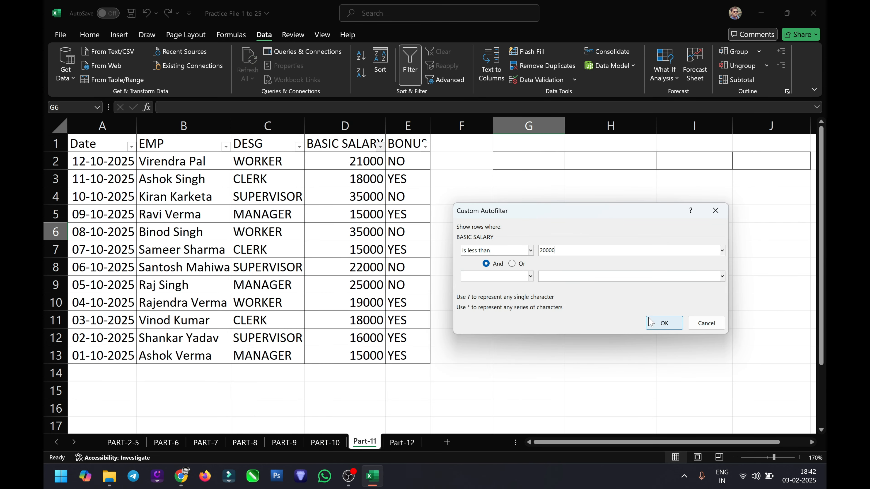
pyautogui.click(649, 322)
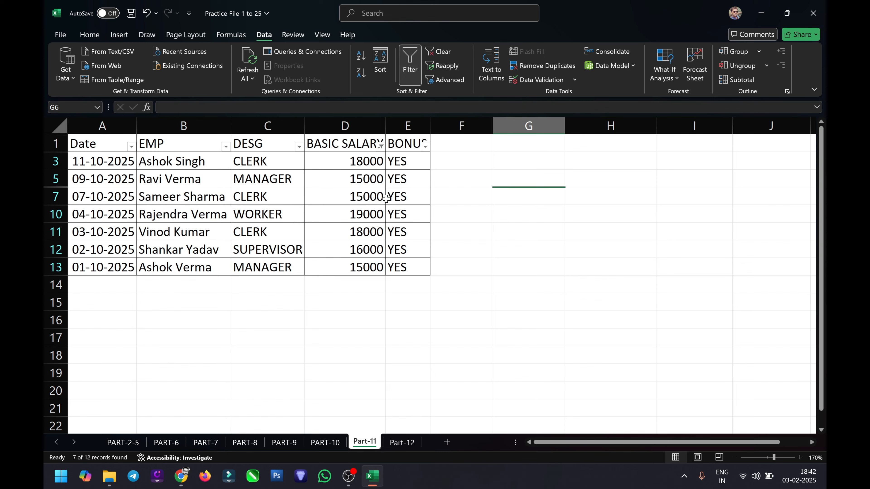
pyautogui.hotkey('ctrl', 'z')
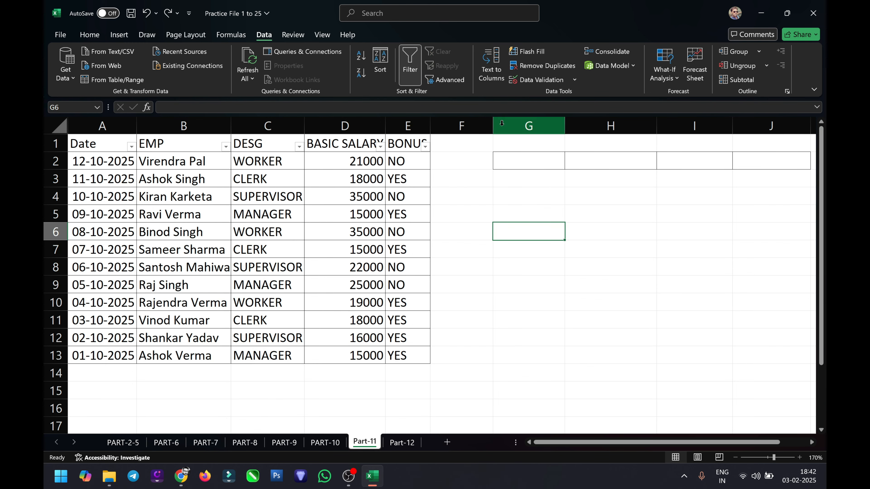
# - Apply a number filter to BASIC SALARY for values less than or equal to 25000, and undo it
pyautogui.click(381, 147)
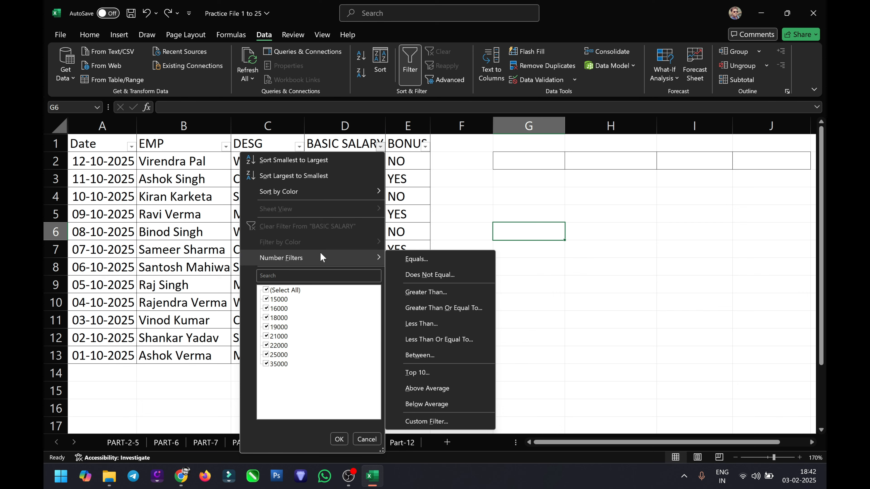
pyautogui.click(435, 337)
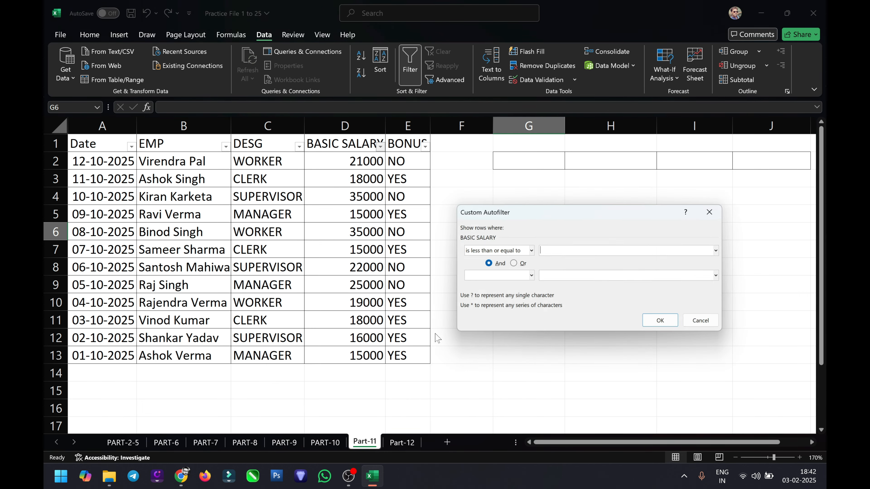
pyautogui.write('25000')
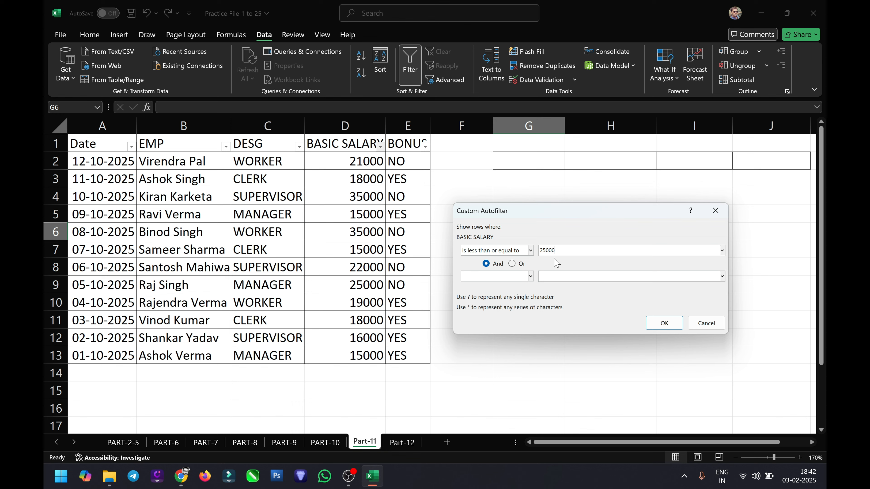
pyautogui.click(647, 322)
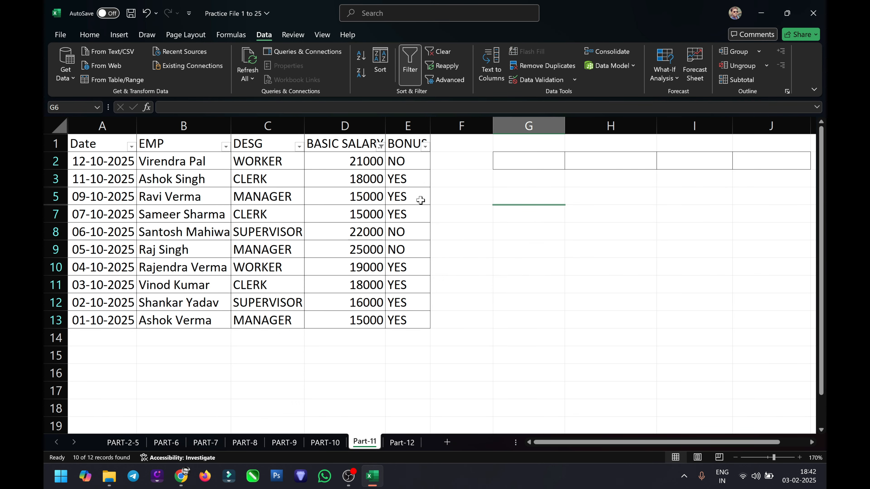
pyautogui.hotkey('ctrl', 'z')
# - Filter BASIC SALARY to the top 2 items, and undo the filter
pyautogui.click(380, 148)
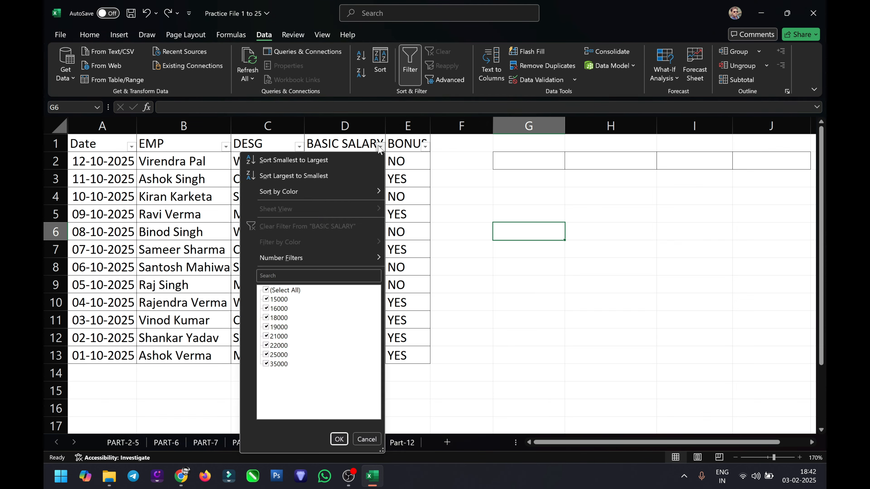
pyautogui.moveTo(335, 252)
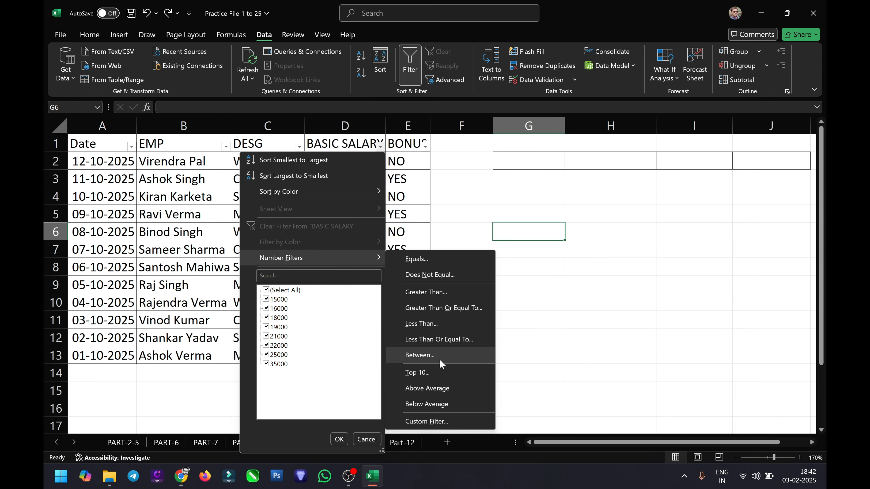
pyautogui.click(430, 373)
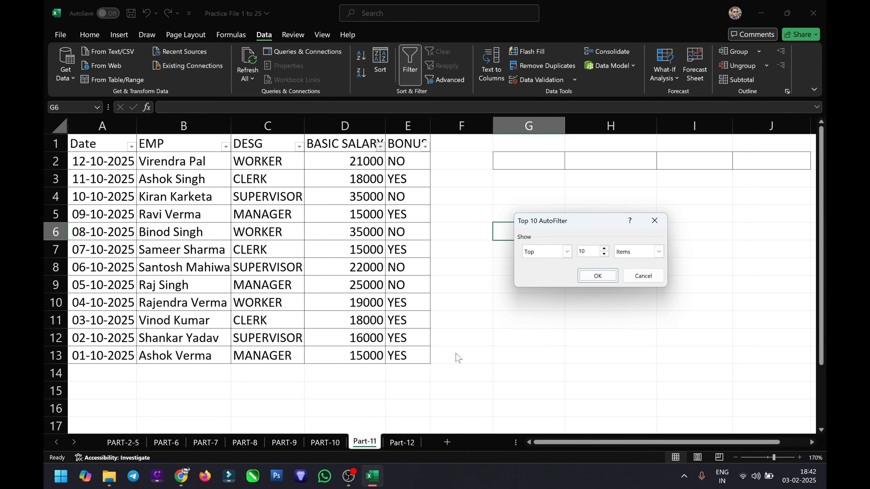
pyautogui.moveTo(589, 252); pyautogui.dragTo(577, 252)
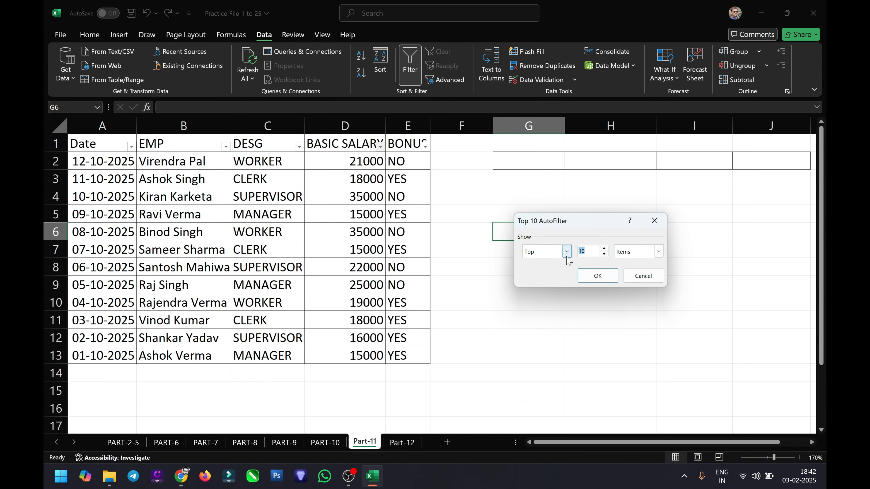
pyautogui.write('2')
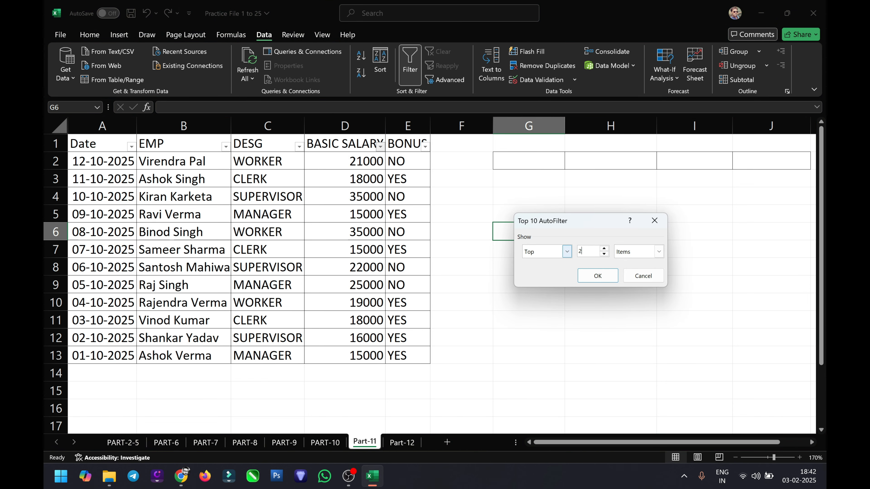
pyautogui.click(630, 254)
pyautogui.click(634, 261)
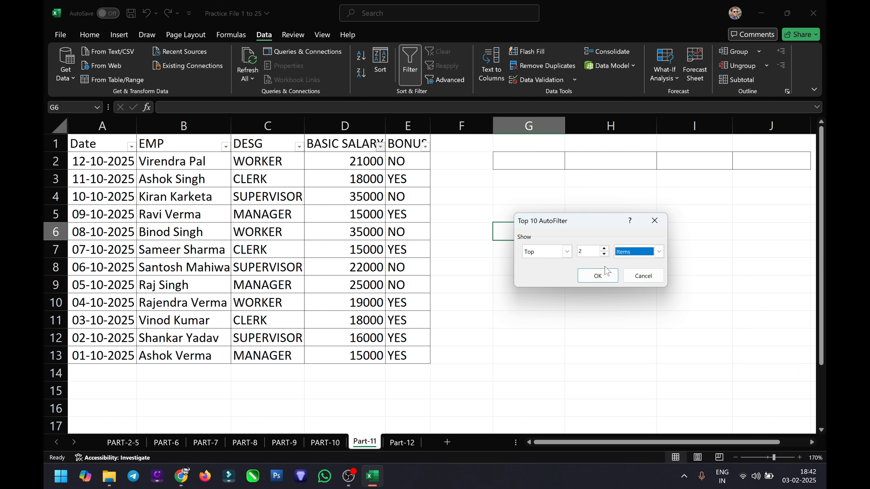
pyautogui.click(598, 274)
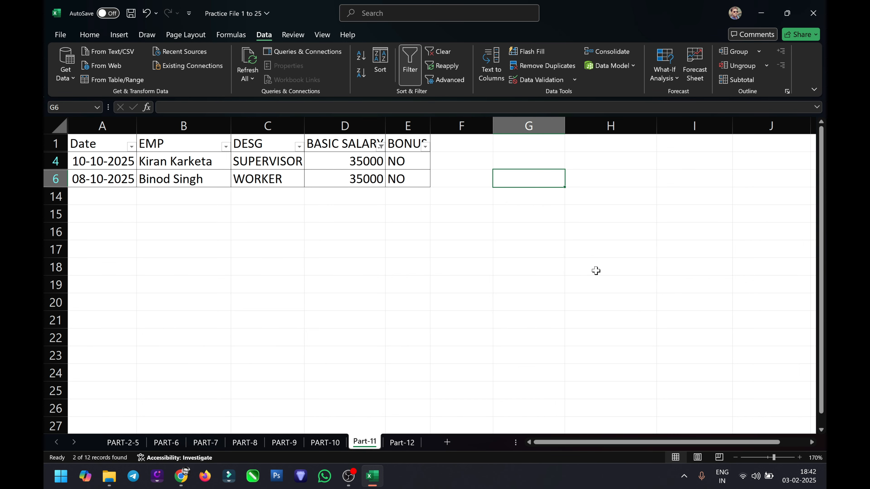
pyautogui.hotkey('ctrl', 'z')
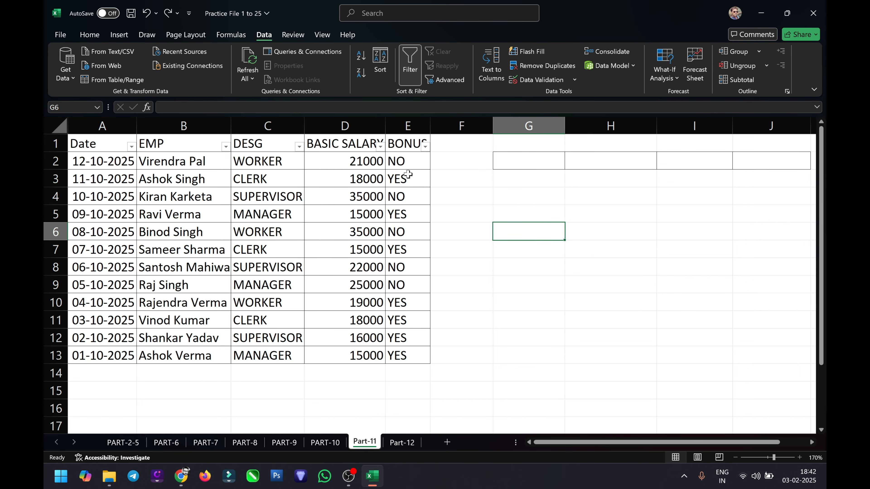
# - Filter BASIC SALARY to above-average values, and undo the filter
pyautogui.click(380, 147)
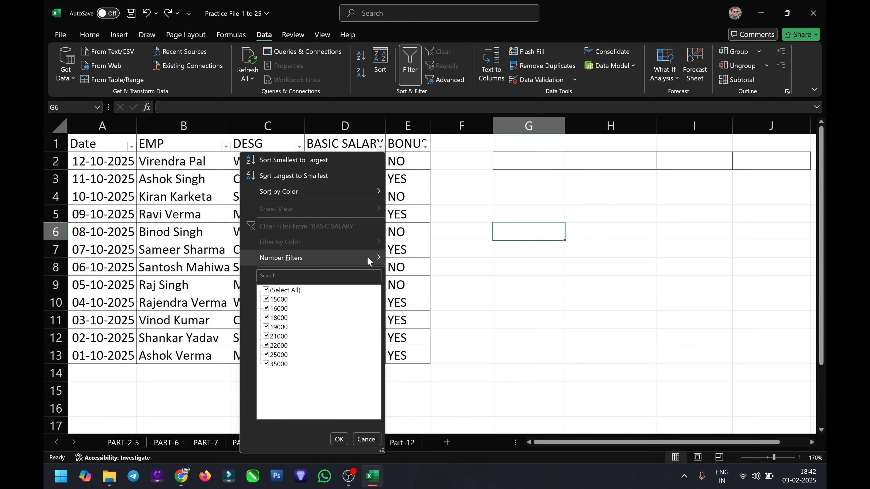
pyautogui.moveTo(367, 257)
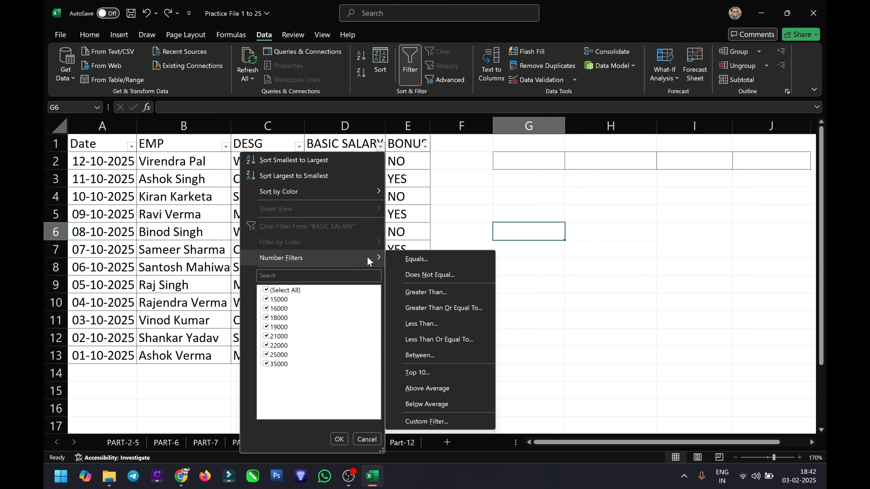
pyautogui.click(439, 390)
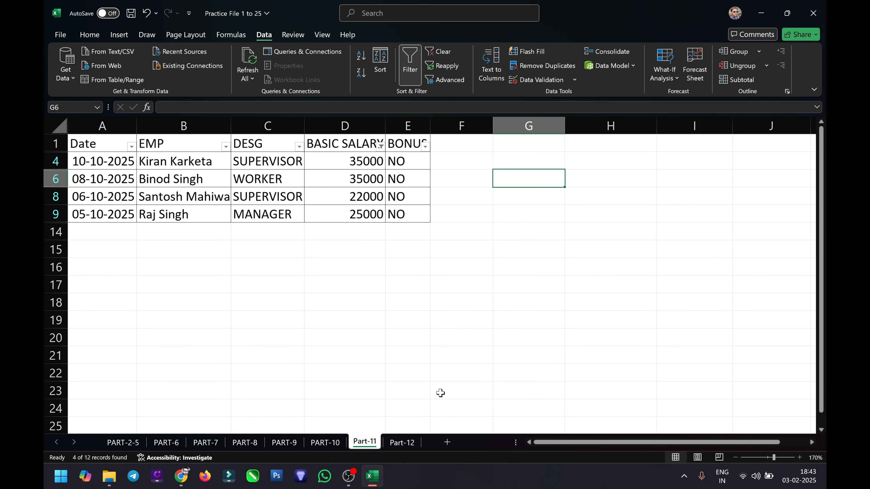
pyautogui.hotkey('ctrl', 'z')
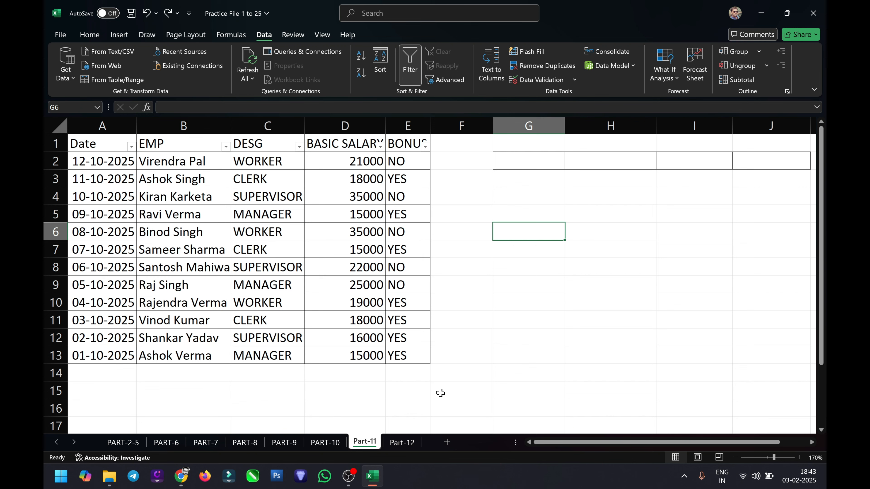
# - Apply a text filter to the EMP column for entries beginning with the manager's first name from row 5, and undo it
pyautogui.click(299, 146)
pyautogui.moveTo(248, 262)
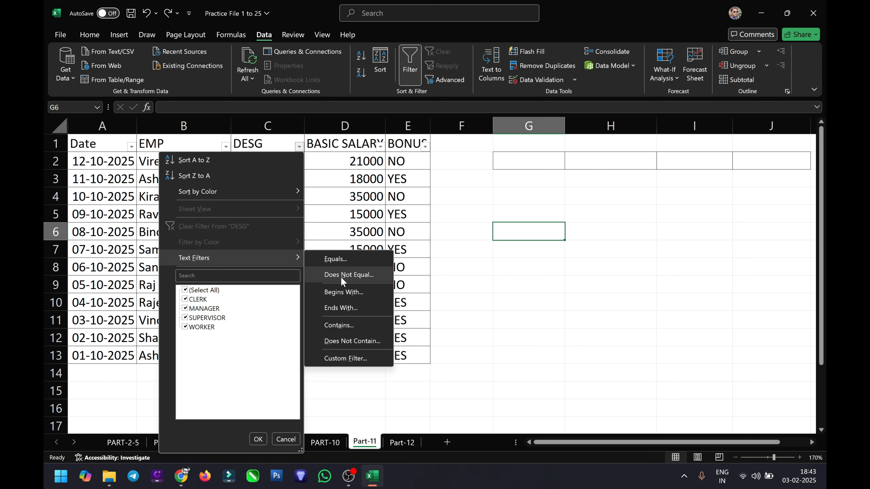
pyautogui.click(225, 147)
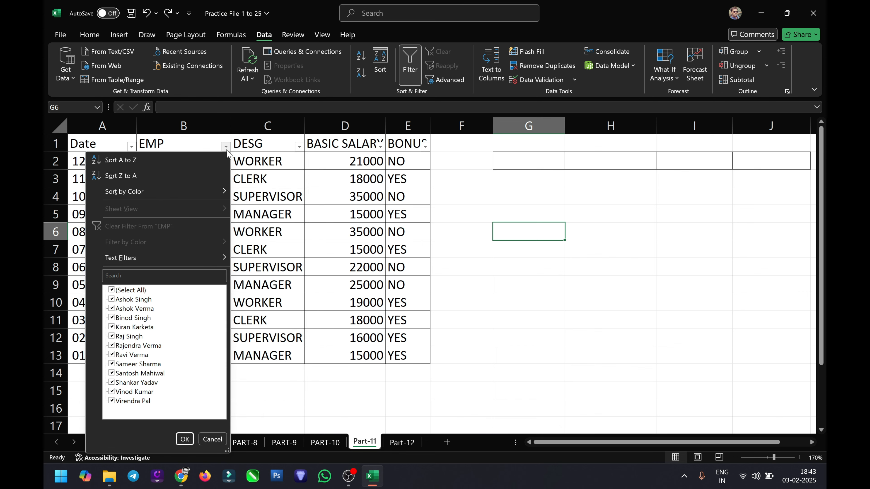
pyautogui.moveTo(183, 261)
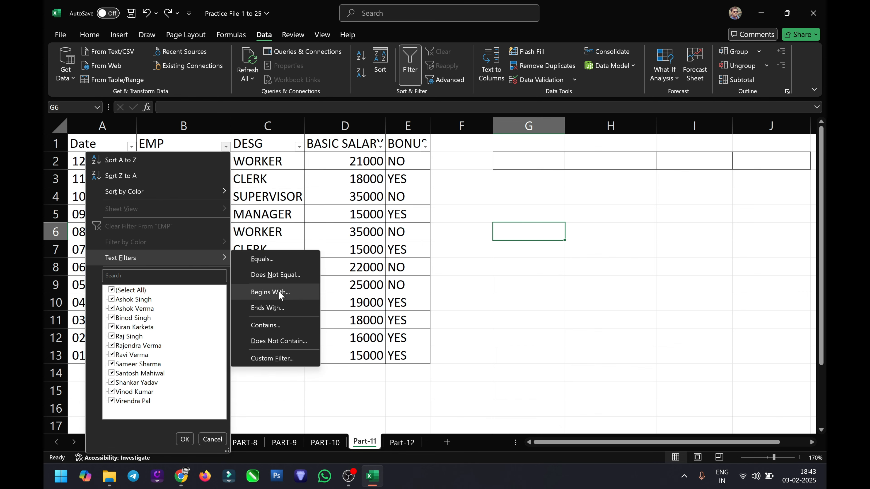
pyautogui.click(270, 292)
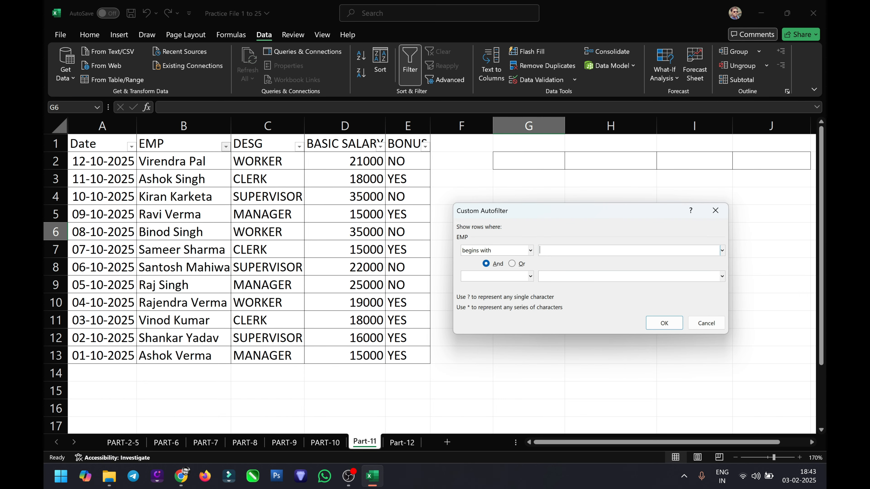
pyautogui.write('RAVI')
pyautogui.click(651, 324)
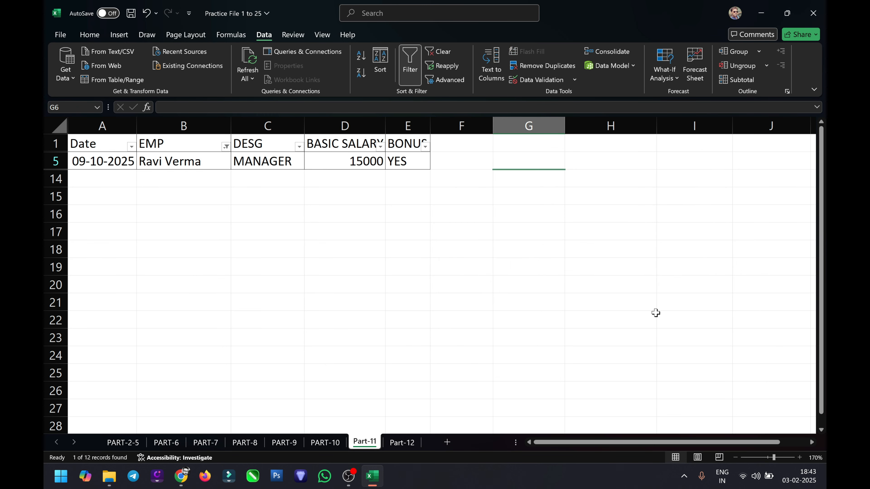
pyautogui.hotkey('ctrl', 'z')
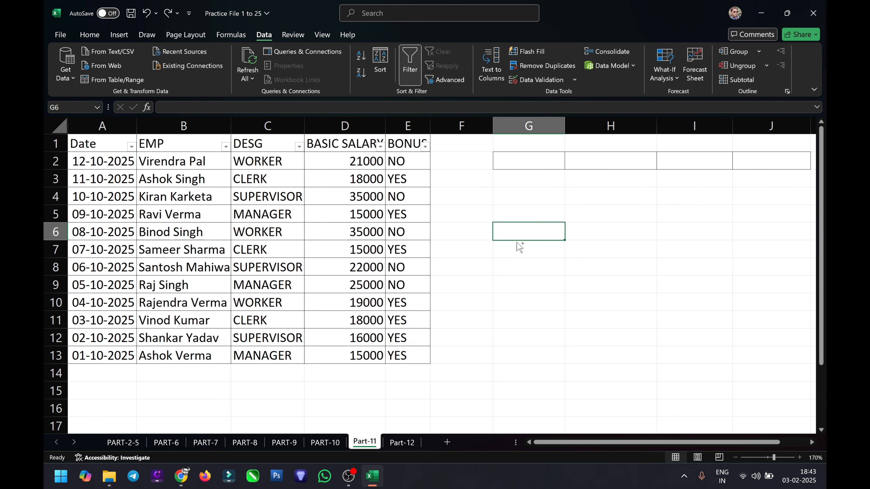
# - Apply a text filter to the EMP column for entries containing the surname of the employee in row 13, and undo it
pyautogui.click(225, 147)
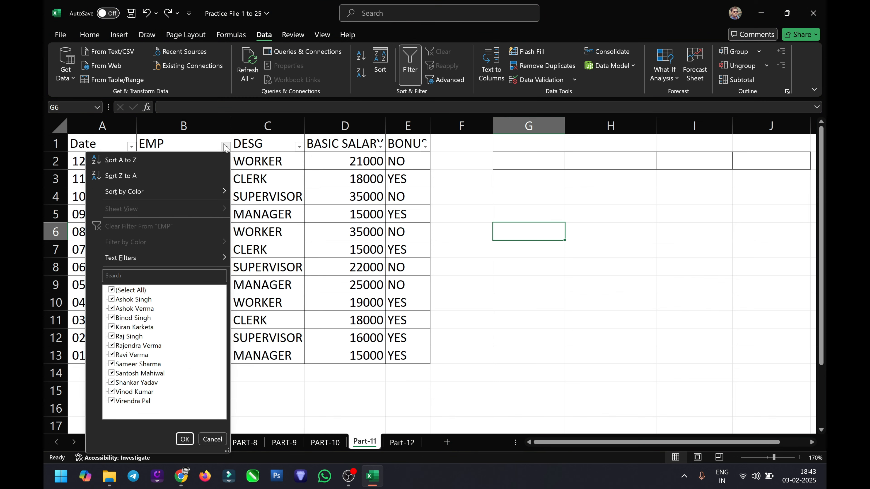
pyautogui.moveTo(188, 257)
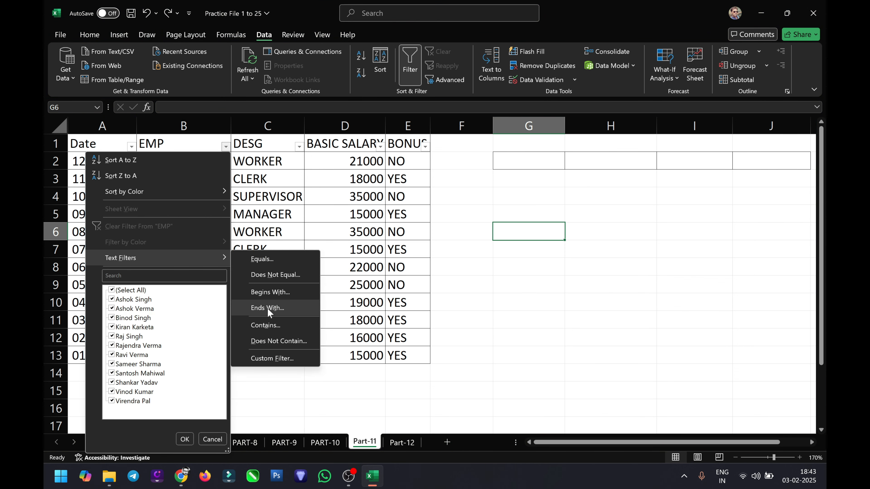
pyautogui.click(270, 326)
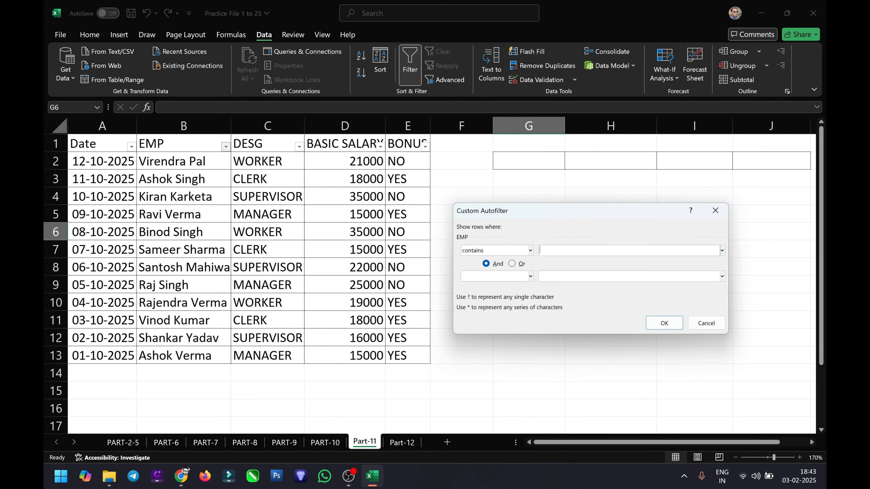
pyautogui.write('A')
pyautogui.press('BackSpace')
pyautogui.write('K')
pyautogui.press('BackSpace')
pyautogui.write('VERMA')
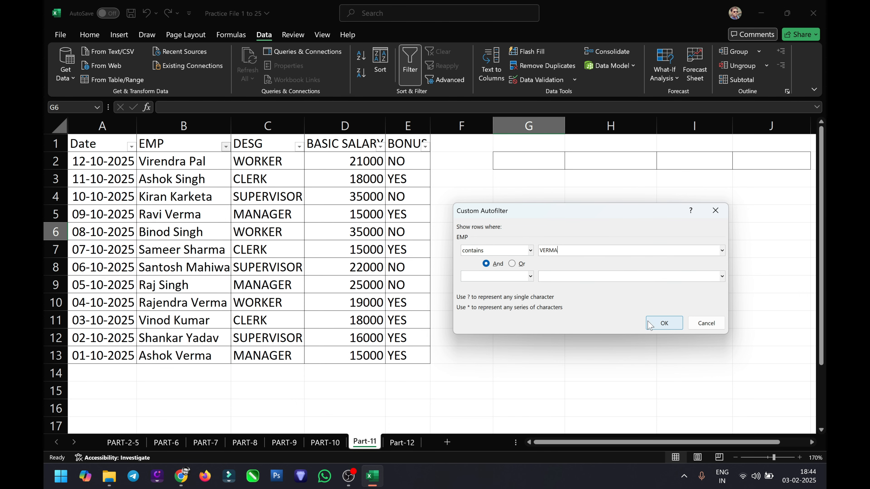
pyautogui.click(654, 326)
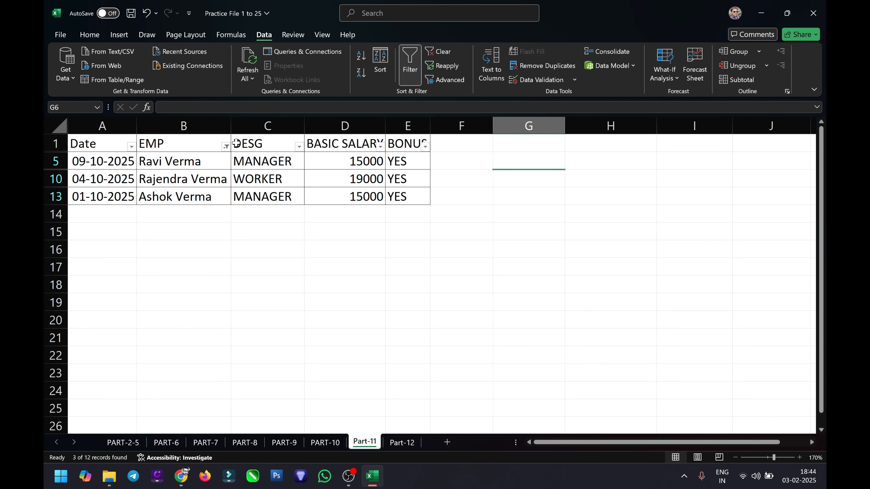
pyautogui.hotkey('ctrl', 'z')
# - Apply a text filter to the EMP column for entries that do not contain the surname of the employee in row 13
pyautogui.click(224, 146)
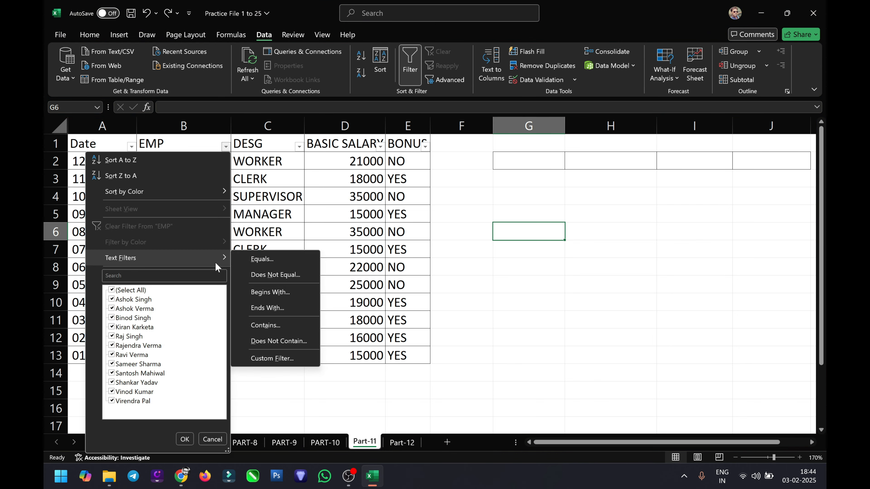
pyautogui.click(291, 344)
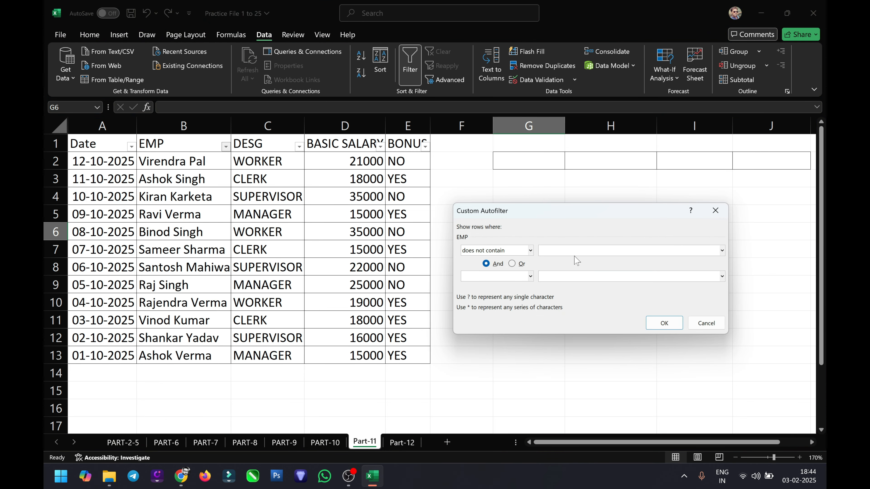
pyautogui.write('VERMA')
pyautogui.click(658, 323)
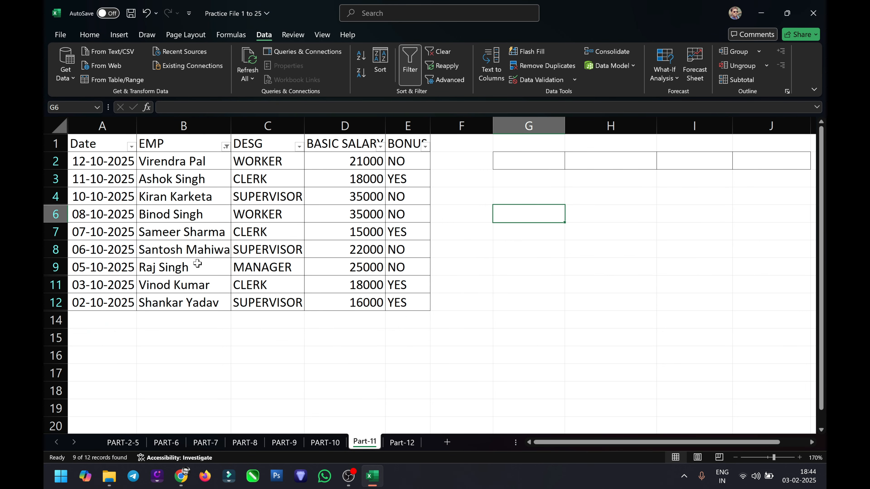
# - Undo the does-not-contain text filter on the EMP column
pyautogui.hotkey('ctrl', 'z')
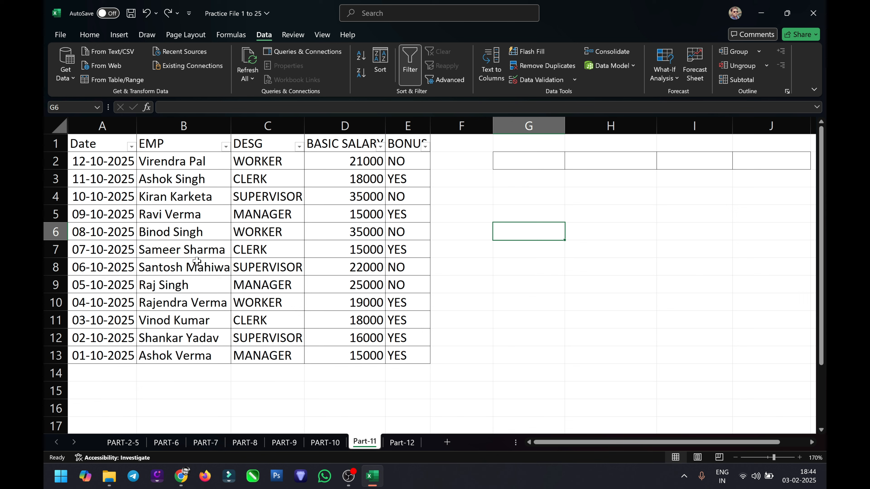
pyautogui.click(299, 146)
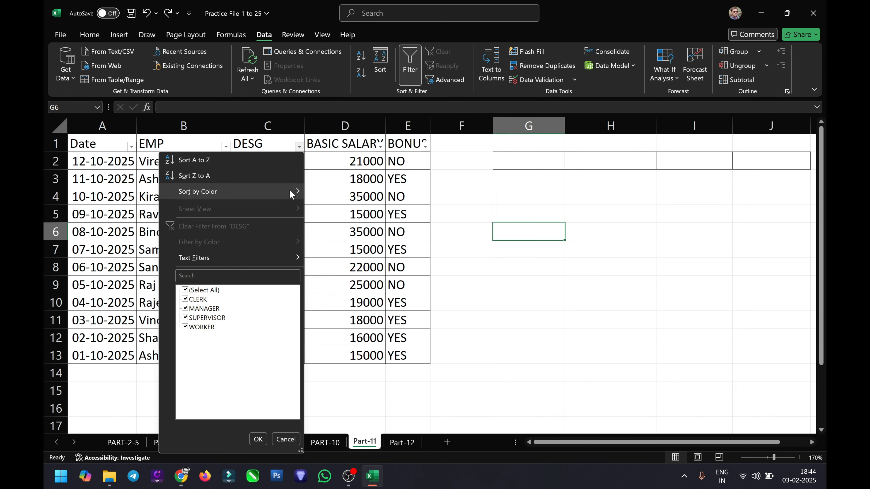
pyautogui.click(365, 259)
# - Fill the employee rows in A2:E6 with a gold cell color
pyautogui.moveTo(412, 234); pyautogui.dragTo(116, 161)
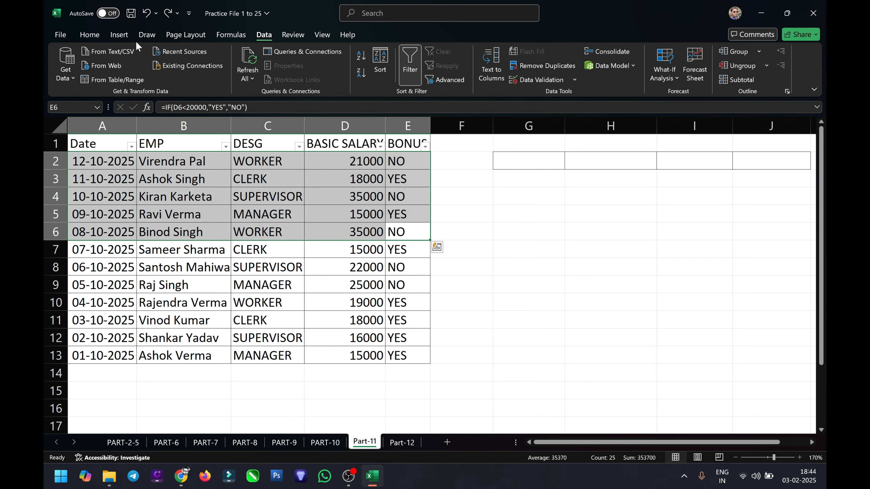
pyautogui.click(89, 35)
pyautogui.click(206, 73)
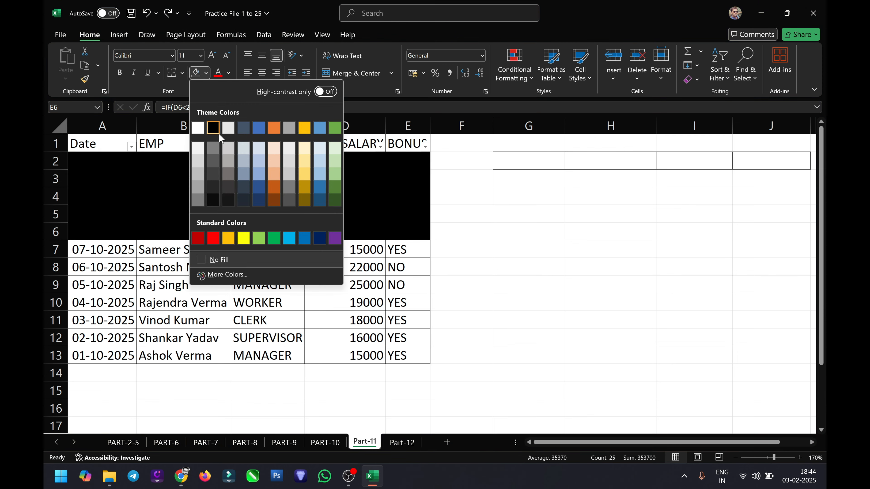
pyautogui.click(304, 186)
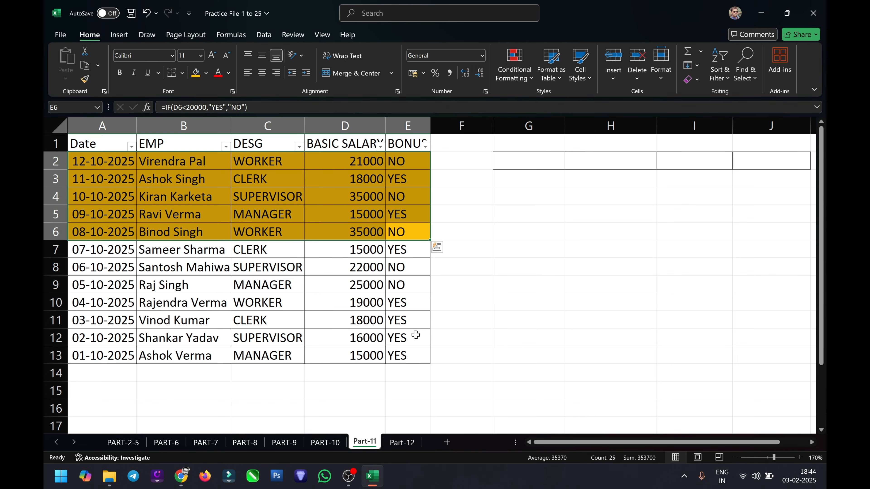
# - Fill the employee rows in A9:E12 with red and those in A7:E8 with green
pyautogui.moveTo(416, 337); pyautogui.dragTo(86, 284)
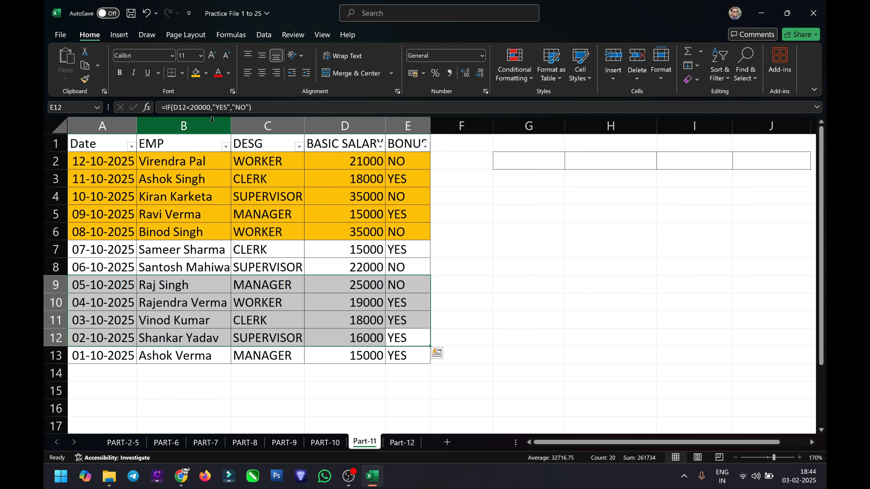
pyautogui.click(206, 72)
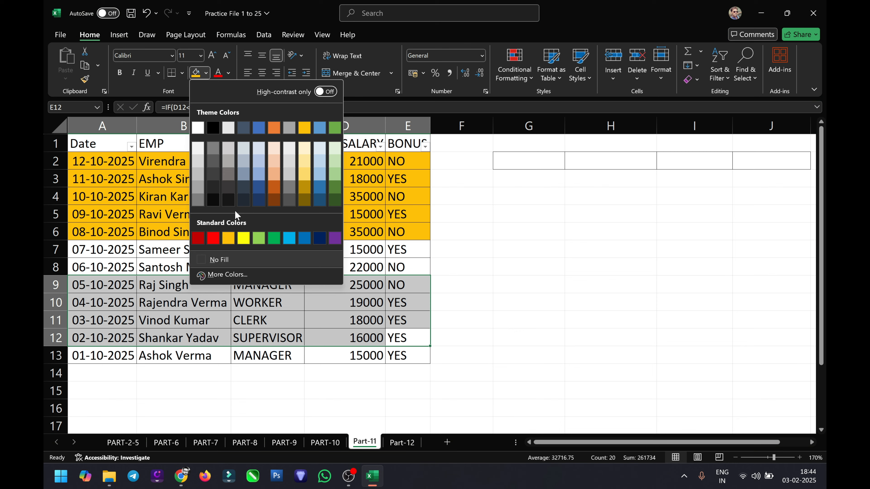
pyautogui.click(218, 241)
pyautogui.moveTo(407, 272); pyautogui.dragTo(101, 255)
pyautogui.click(260, 228)
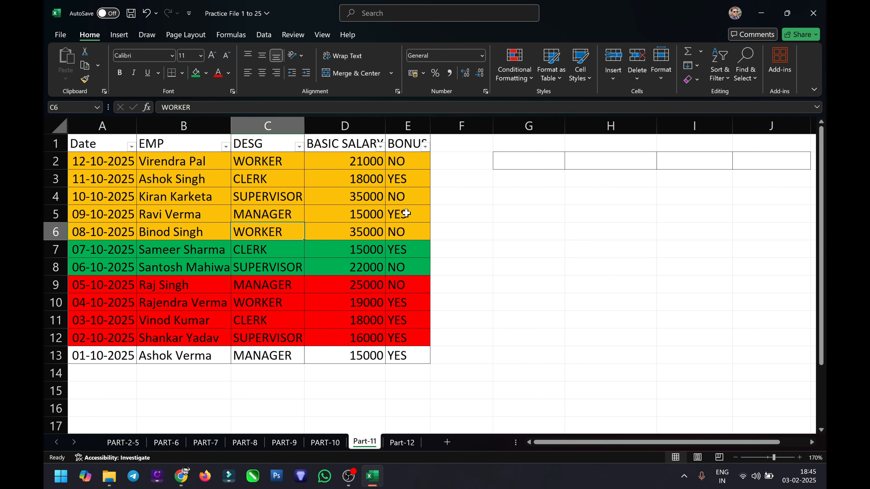
# - Change the fill of A4:E5 and A11:E11 to green, and the fill of A10:E10 to gold
pyautogui.moveTo(420, 209); pyautogui.dragTo(113, 195)
pyautogui.click(195, 72)
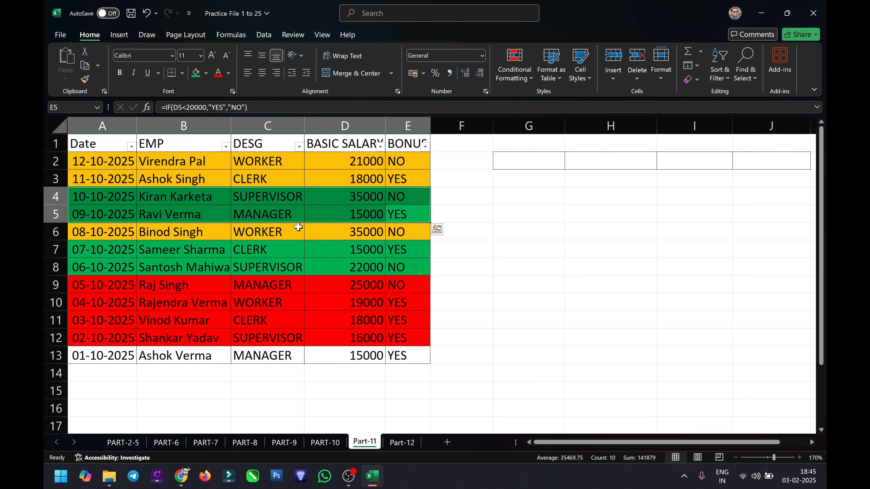
pyautogui.moveTo(393, 324); pyautogui.dragTo(103, 319)
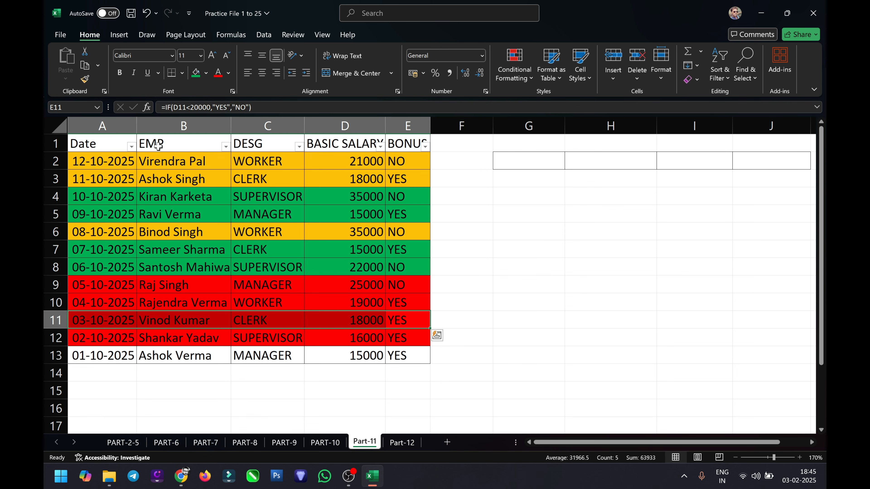
pyautogui.click(195, 74)
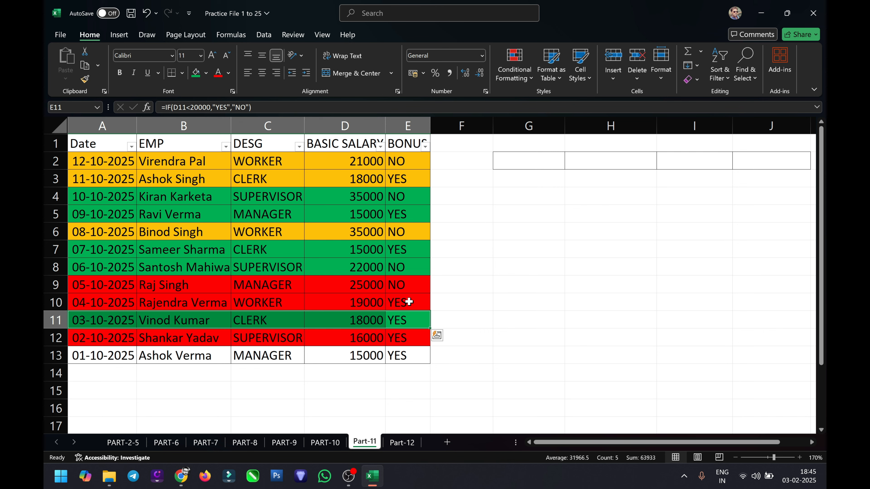
pyautogui.moveTo(408, 301); pyautogui.dragTo(120, 301)
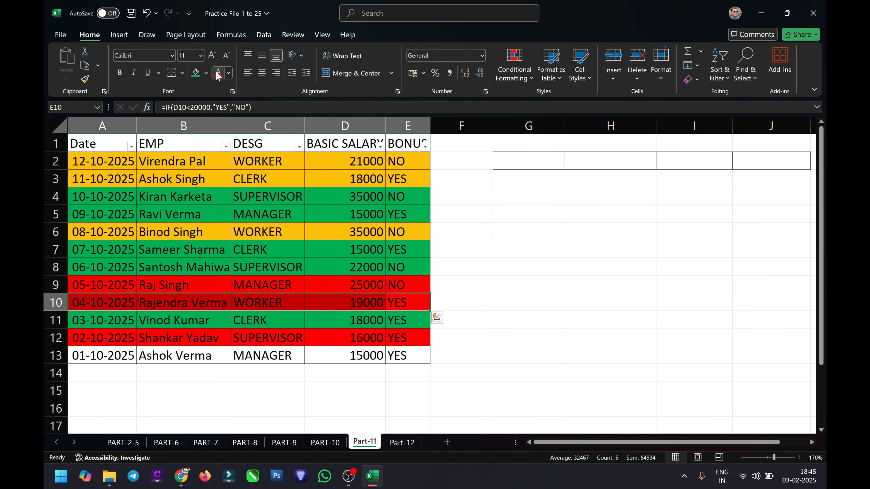
pyautogui.click(206, 73)
pyautogui.click(220, 202)
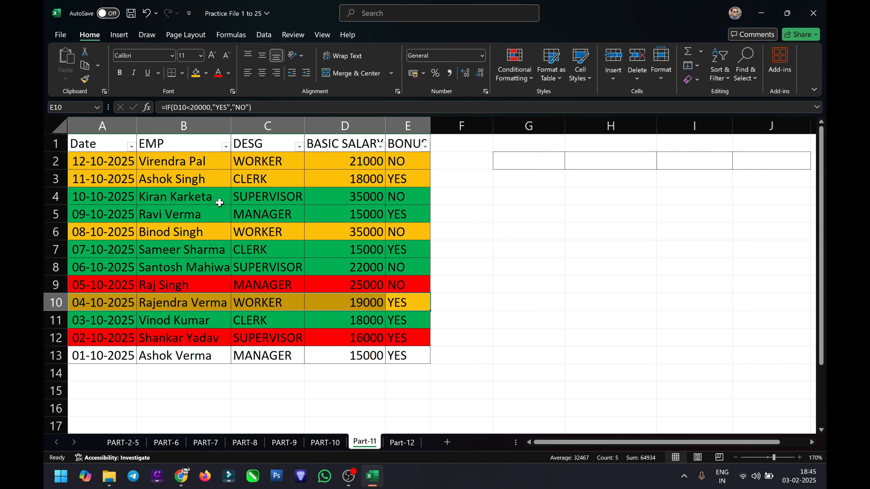
# - Sort the table by cell color on the EMP column with the green rows on top
pyautogui.click(225, 147)
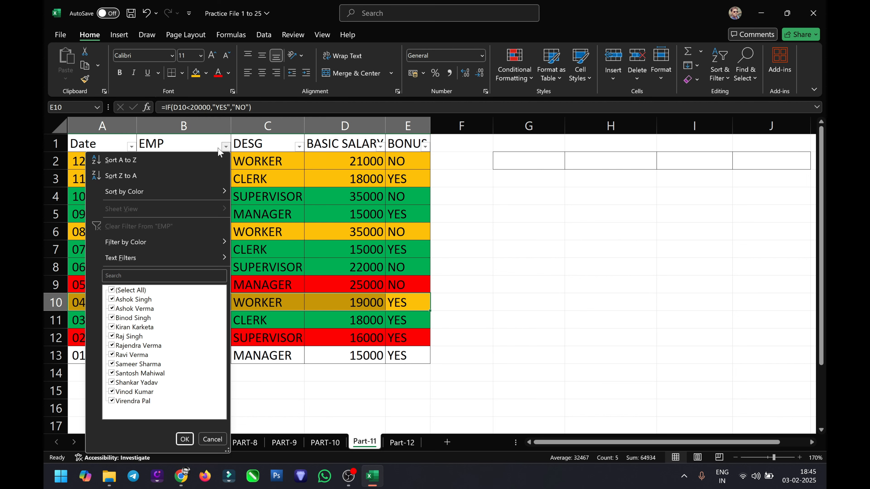
pyautogui.moveTo(181, 192)
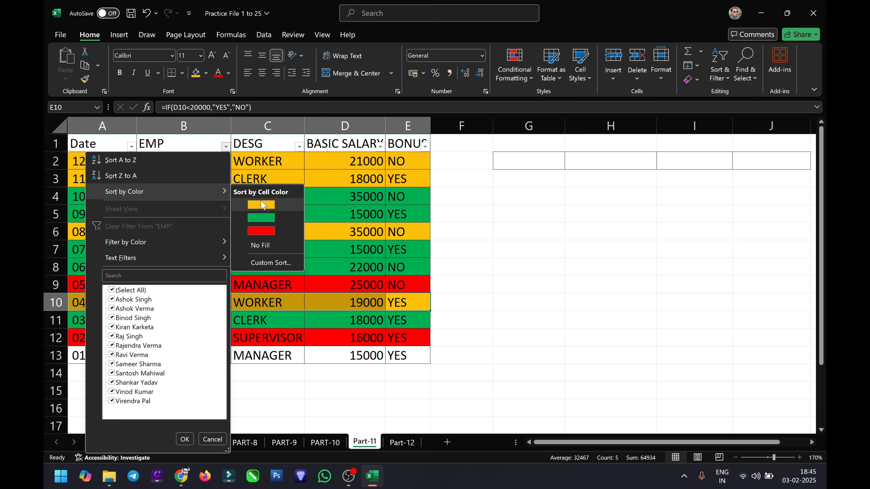
pyautogui.click(263, 219)
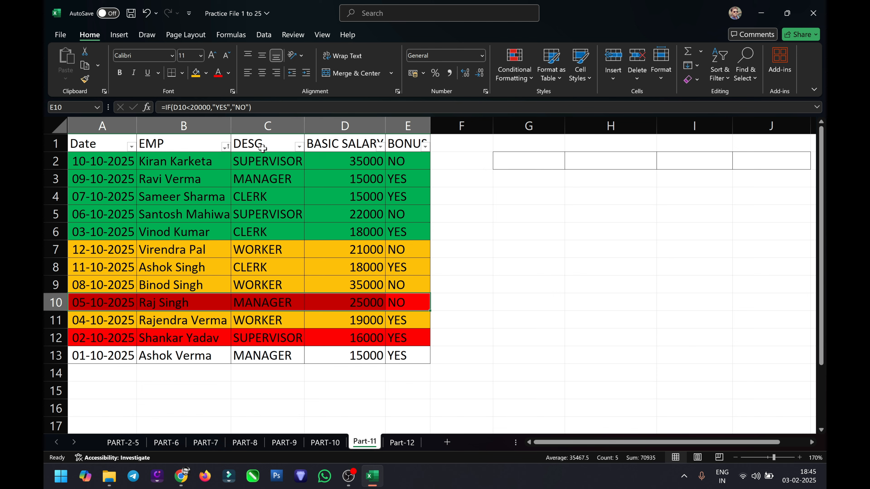
# - Filter the EMP column by the red cell color, and undo the filter
pyautogui.click(226, 147)
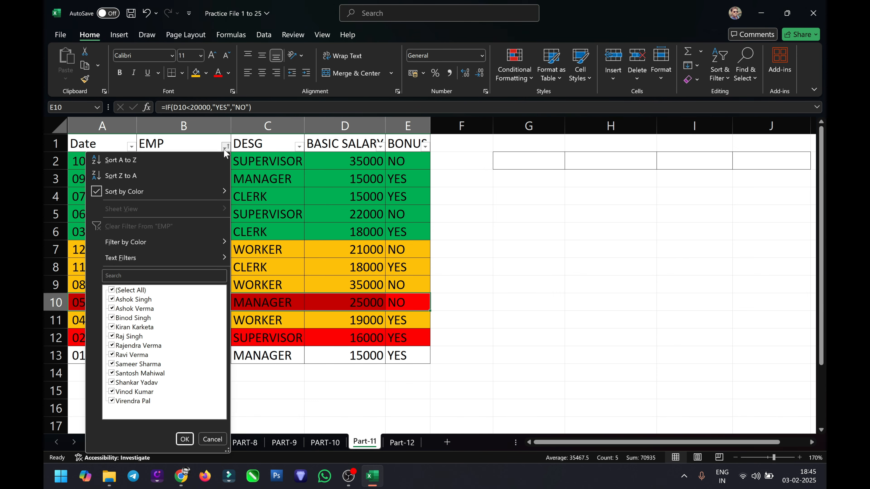
pyautogui.moveTo(183, 238)
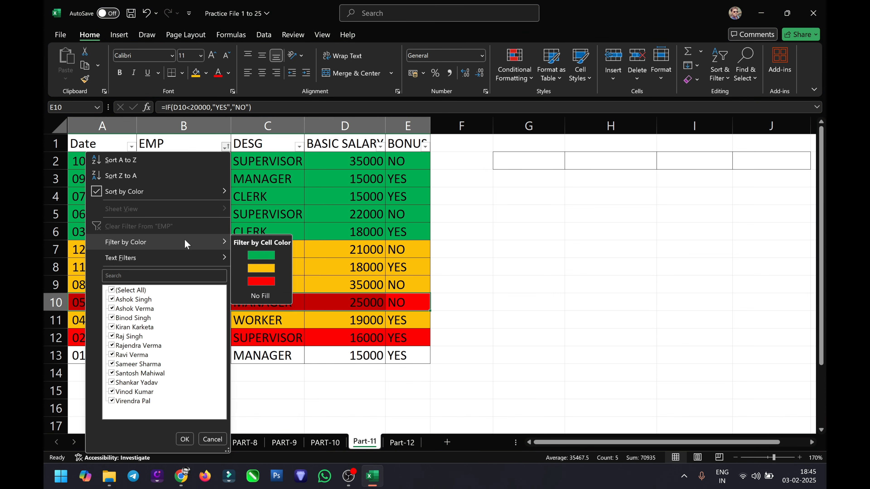
pyautogui.click(252, 282)
pyautogui.hotkey('ctrl', 'z')
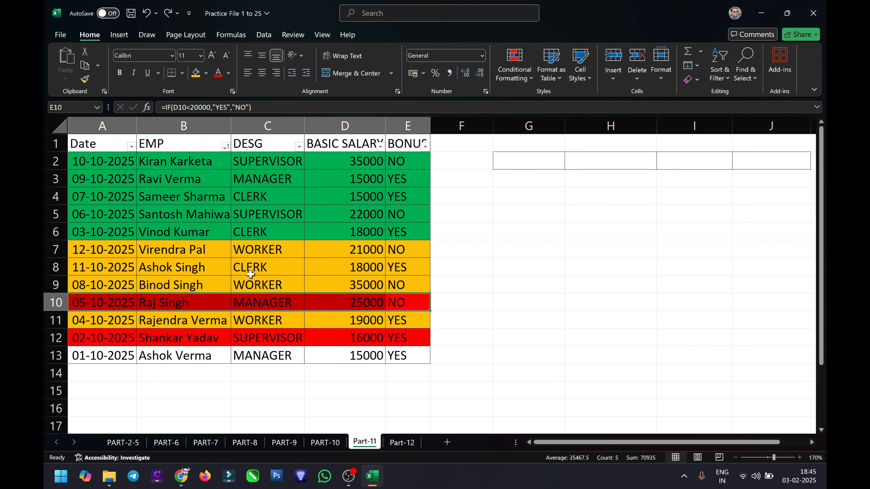